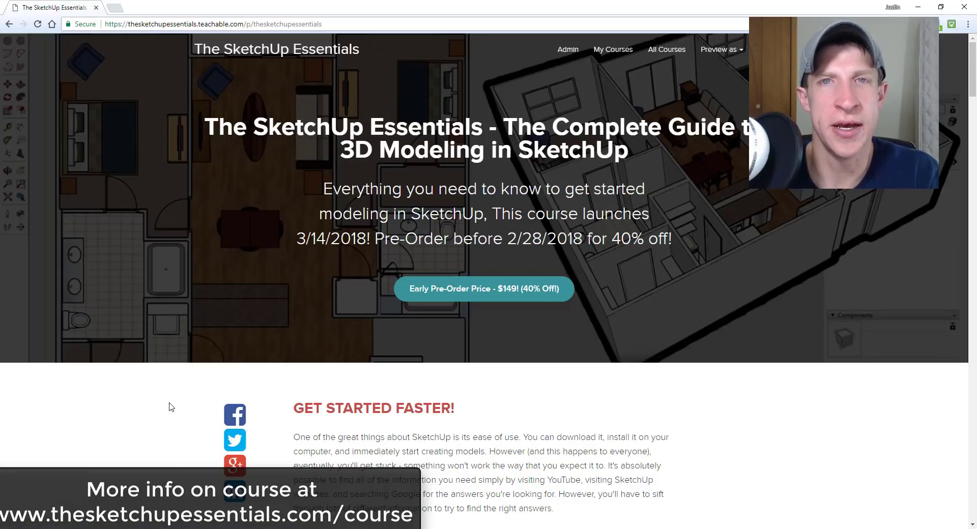
Step: Scroll through the Teachable course page's topic sections before returning to the SketchUp model
scroll(171, 407, "down", 6)
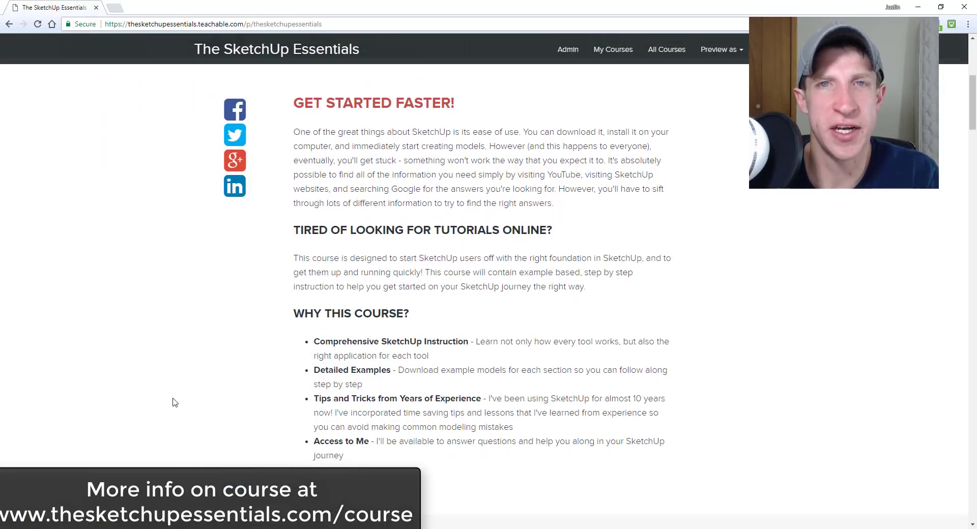
scroll(173, 401, "down", 7)
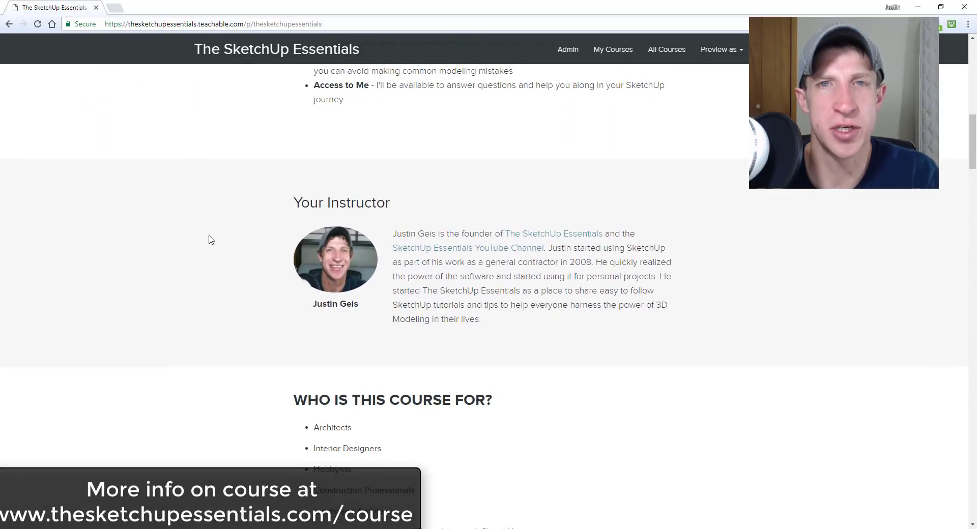
scroll(210, 247, "down", 6)
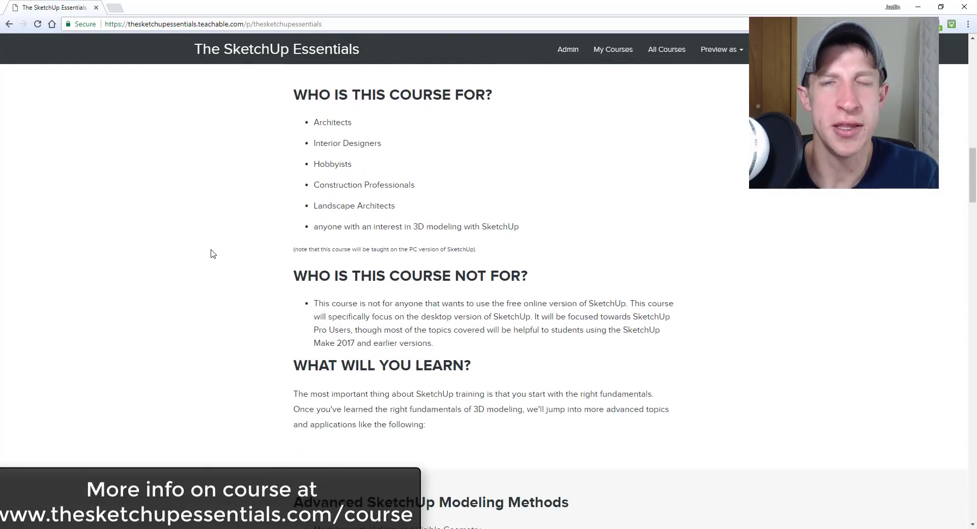
scroll(213, 253, "down", 8)
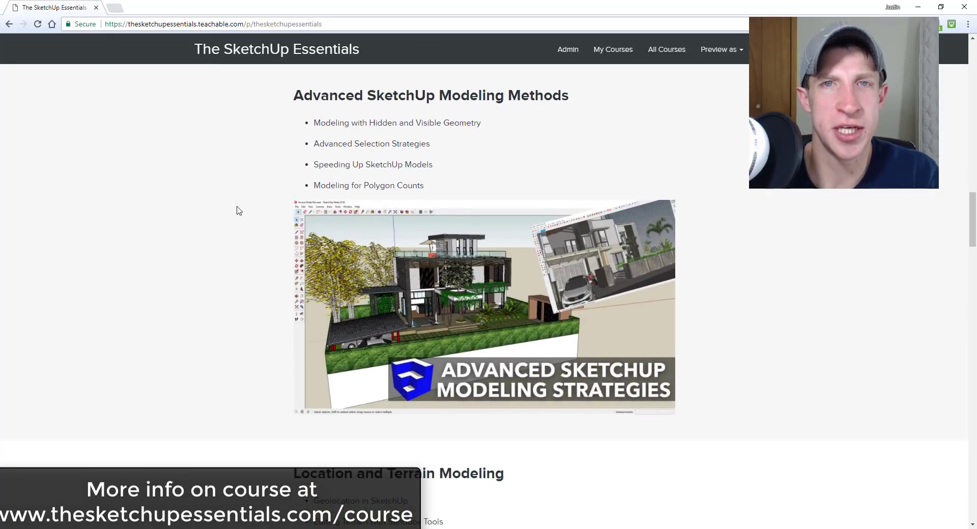
scroll(236, 210, "down", 7)
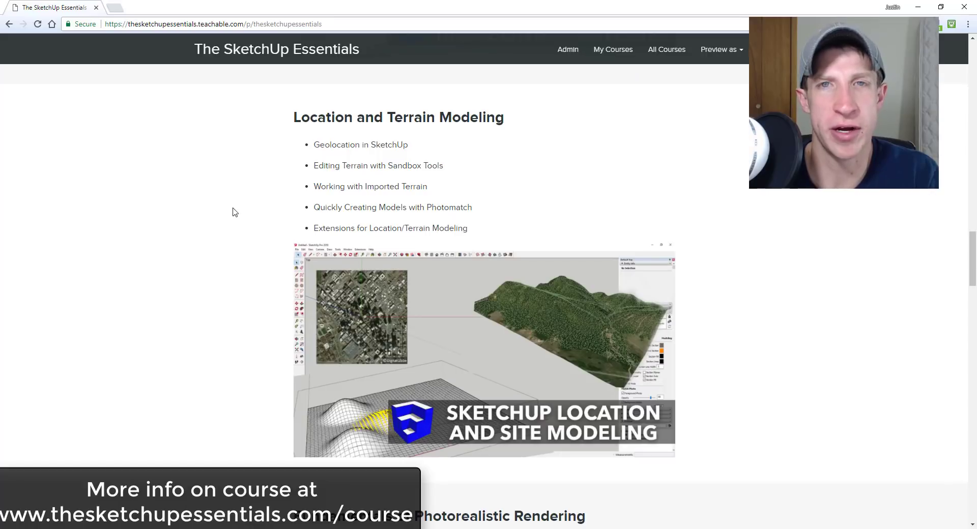
scroll(235, 211, "down", 8)
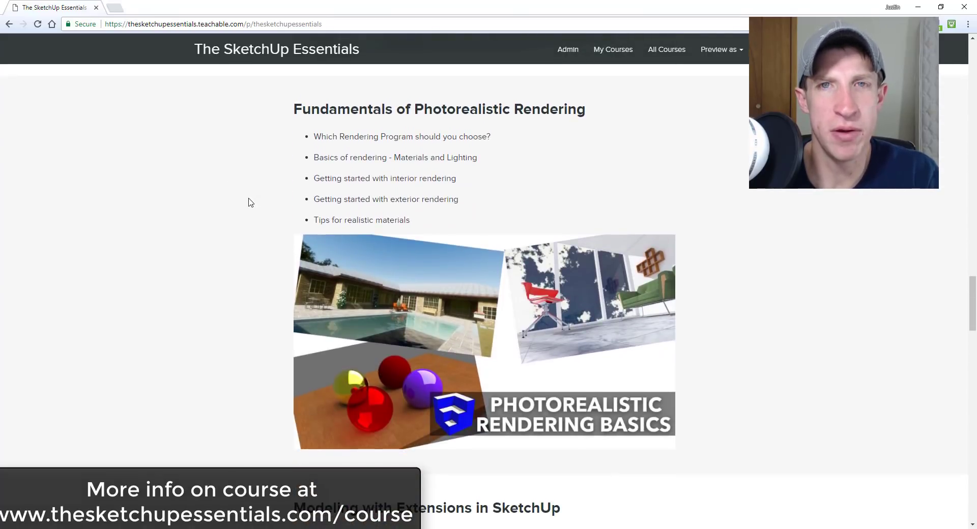
scroll(250, 205, "down", 8)
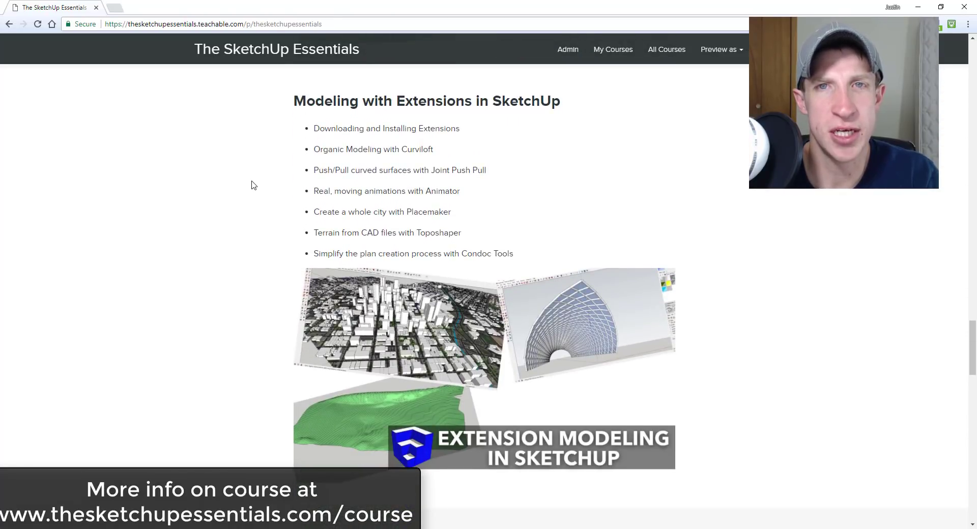
scroll(249, 184, "down", 9)
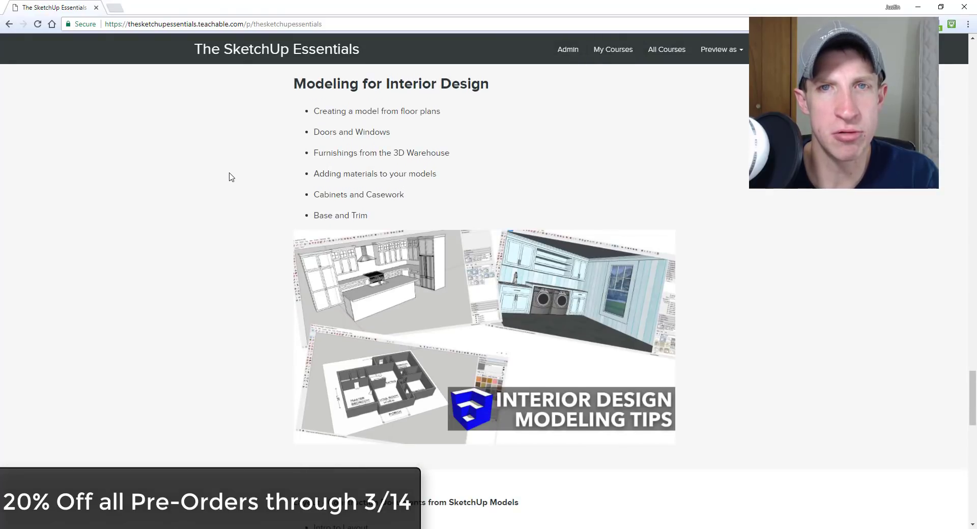
scroll(229, 177, "down", 8)
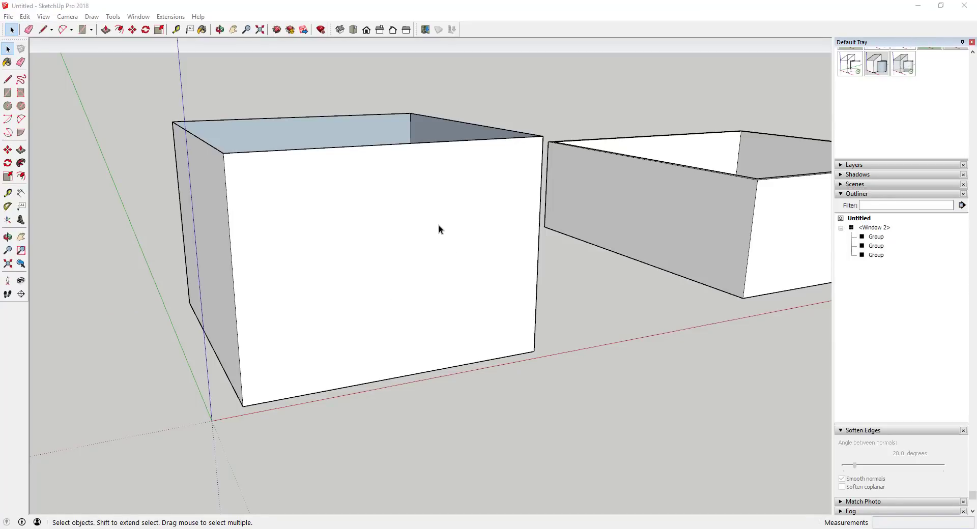
Step: Collapse Window 2 in the Outliner and zoom in on the nearer box's front face
left_click(841, 228)
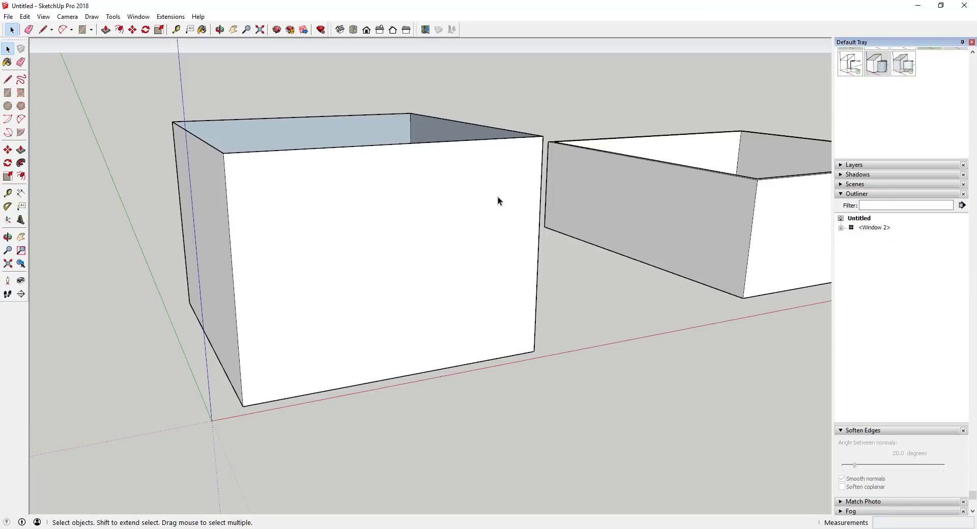
left_click(419, 229)
middle_click_drag(472, 218, 430, 216)
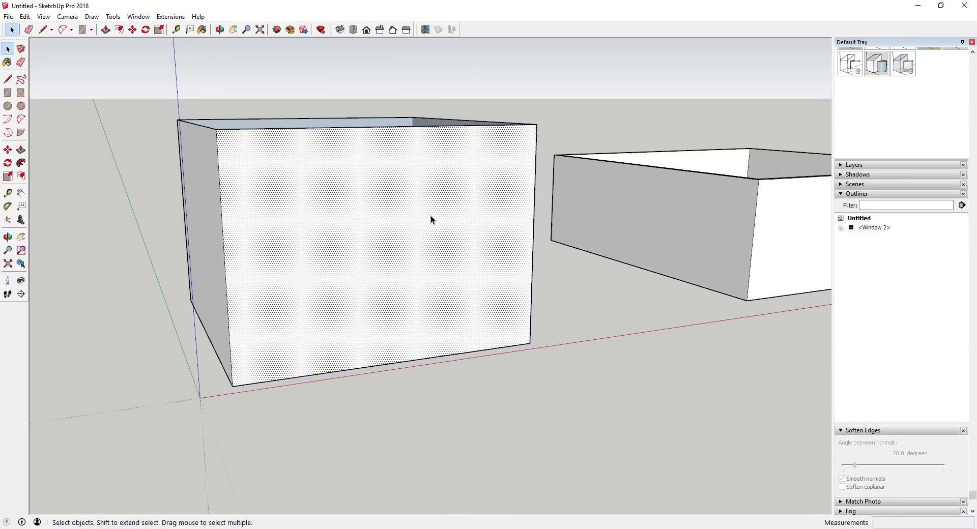
scroll(395, 215, "up", 1)
Step: Draw a 4' by 4' square on the front face with R and select it
key("r")
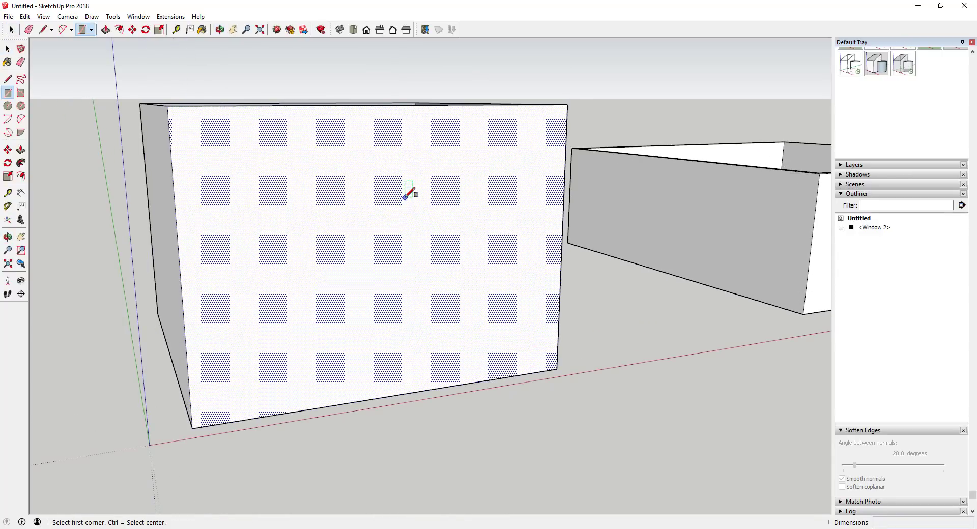
left_click(405, 197)
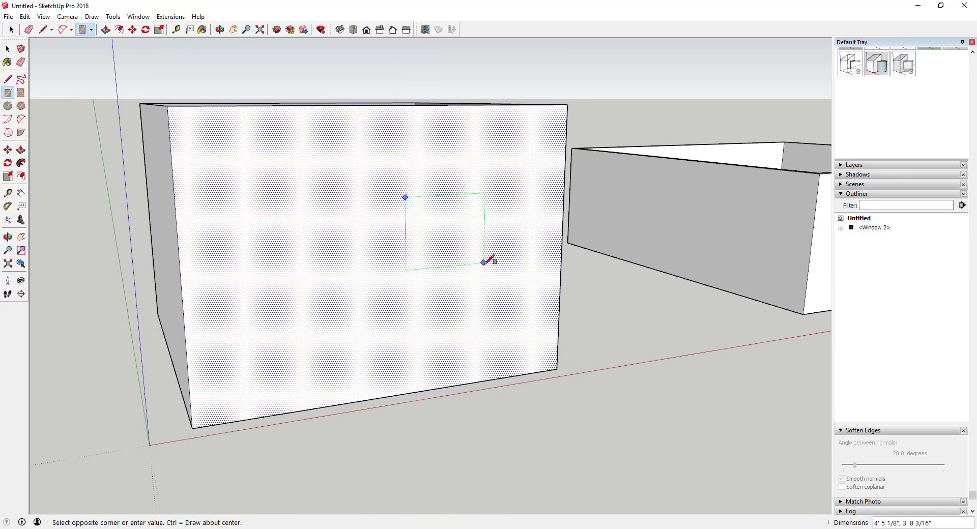
type("4,")
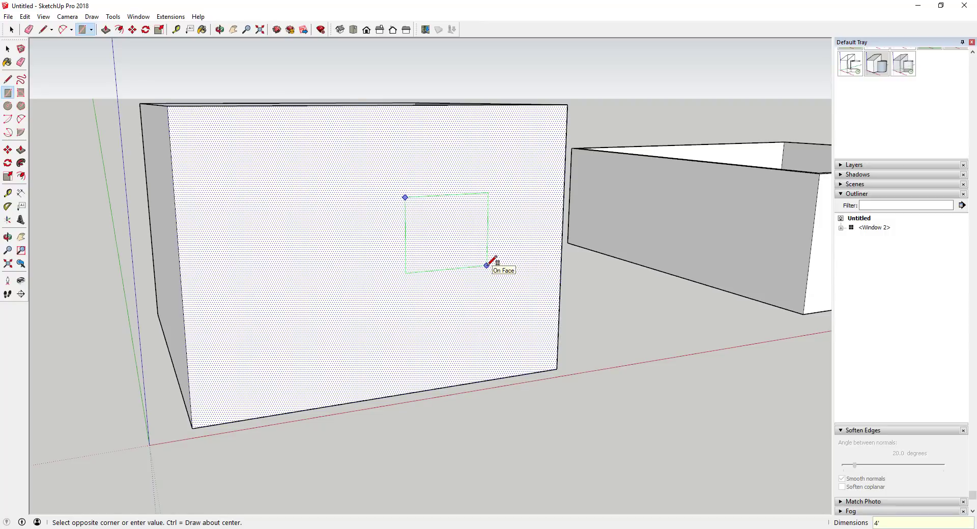
type("4")
key("Return")
key("space")
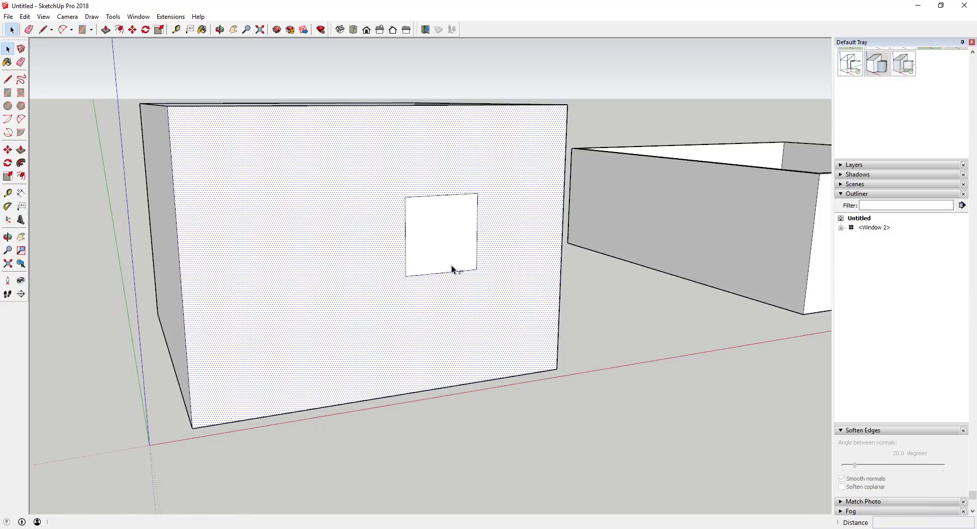
key("f")
key("space")
left_click(456, 242)
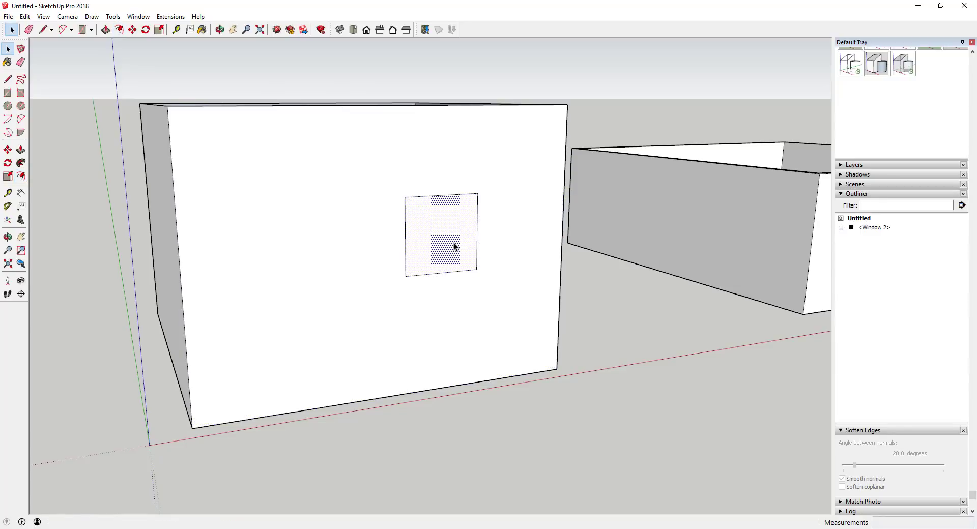
Step: Make the square a component gluing to Any face with Cut opening, naming it Window 1
right_click(431, 242)
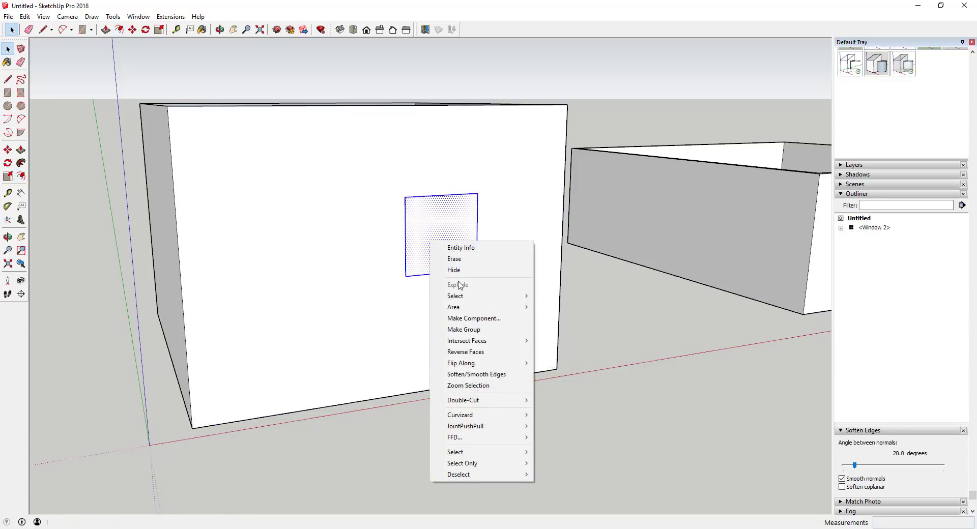
left_click(479, 318)
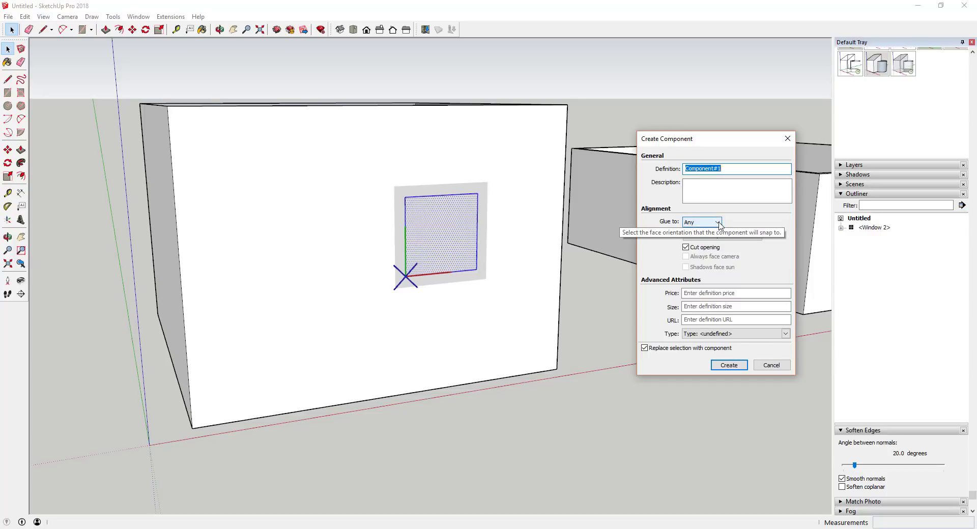
left_click(718, 223)
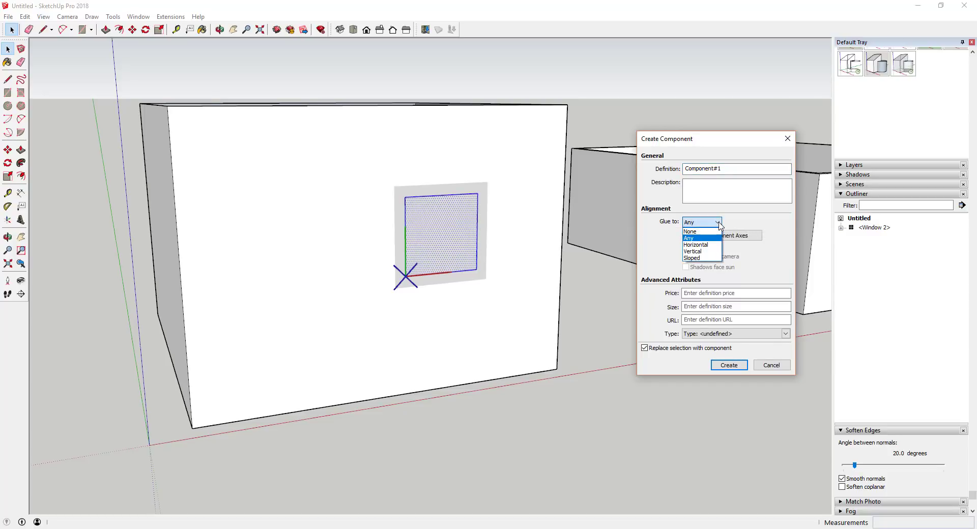
left_click(720, 224)
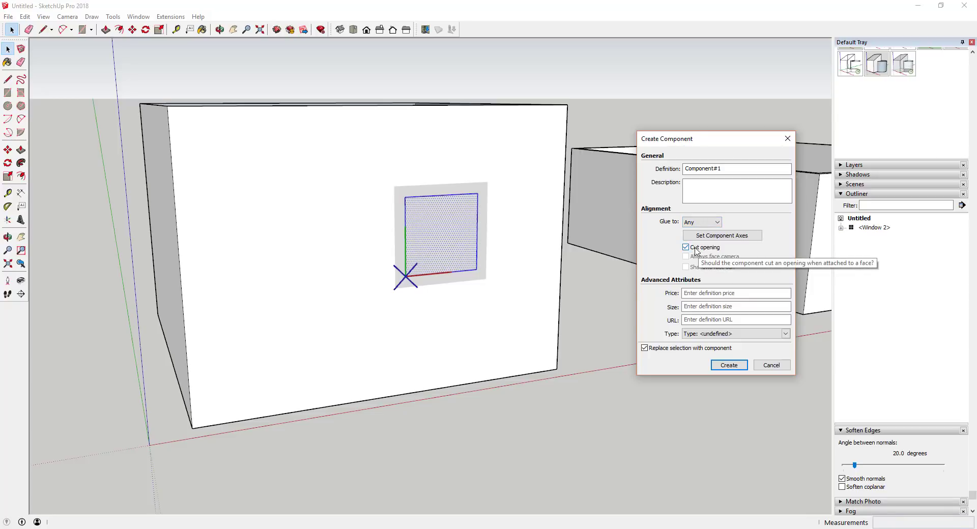
key("shift+Tab")
key("shift+Tab")
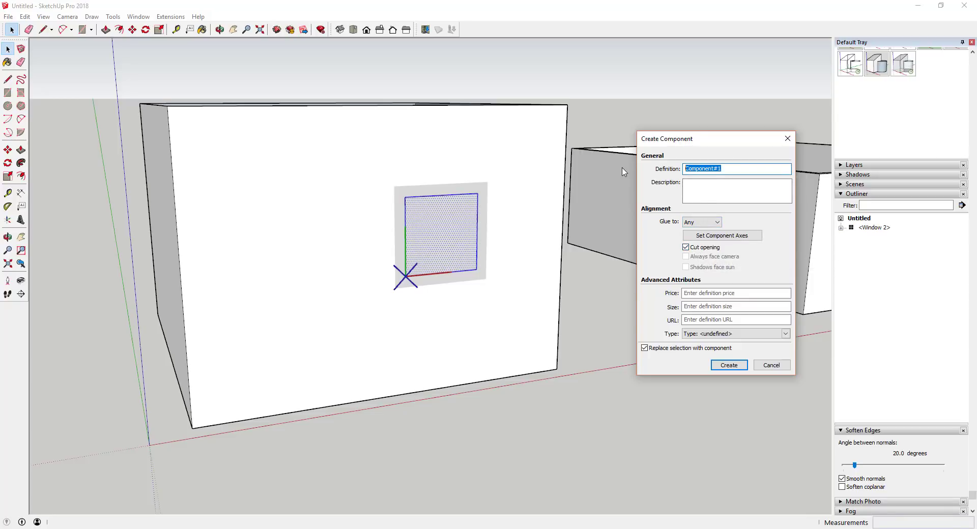
type("Window 1")
Step: Create the Window 1 component and offset an inner frame inside it
left_click(728, 365)
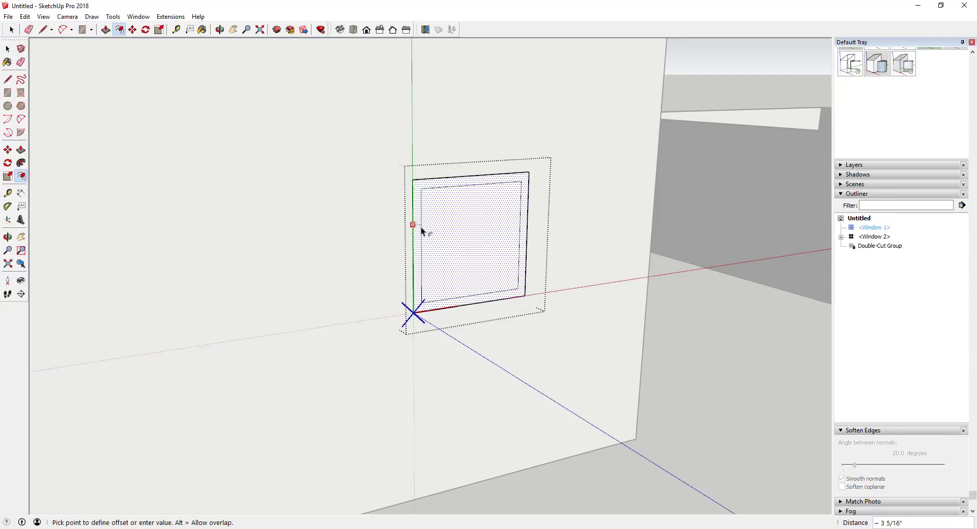
left_click(421, 227)
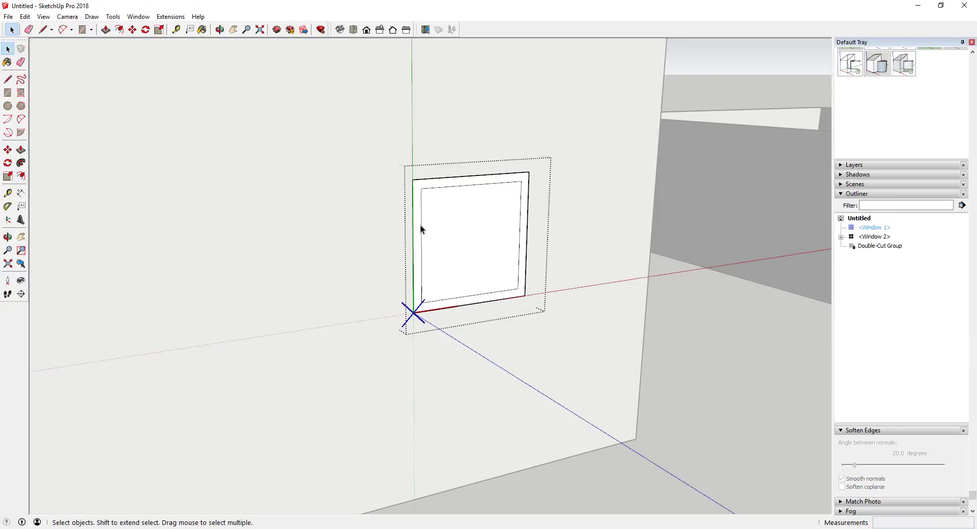
left_click(519, 320)
Step: Copy Window 1 onto the box's side wall with Move and Ctrl
left_click(442, 279)
key("m")
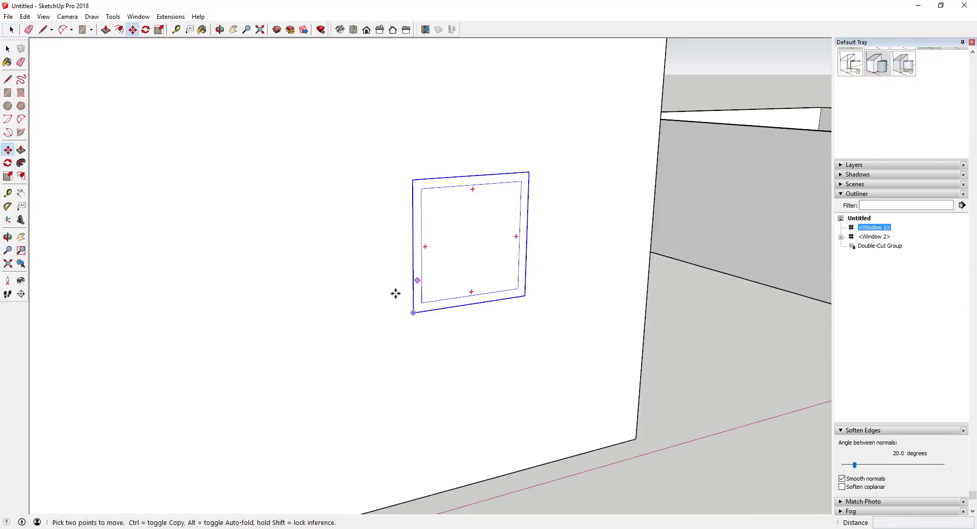
left_click(414, 314)
key("ctrl")
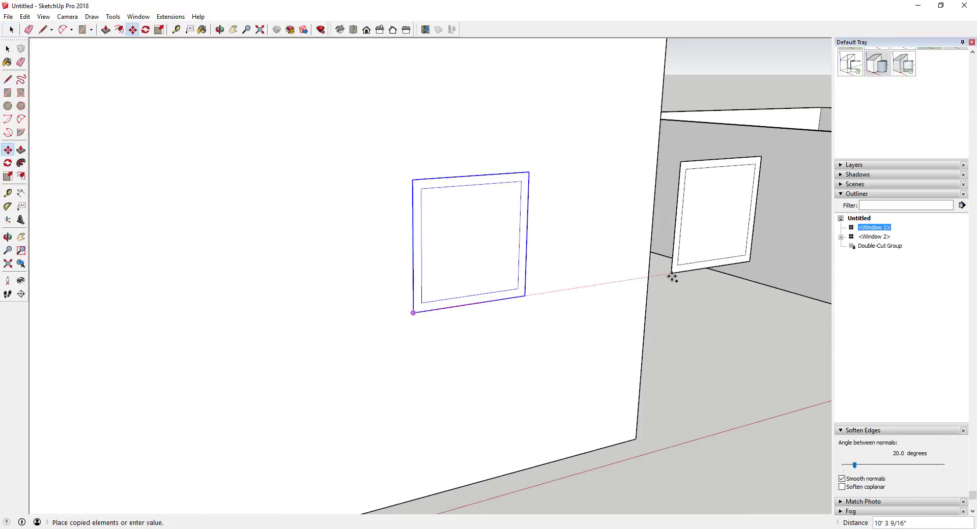
left_click(672, 275)
scroll(639, 220, "down", 3)
scroll(488, 216, "up", 3)
scroll(506, 213, "down", 2)
scroll(166, 243, "down", 2)
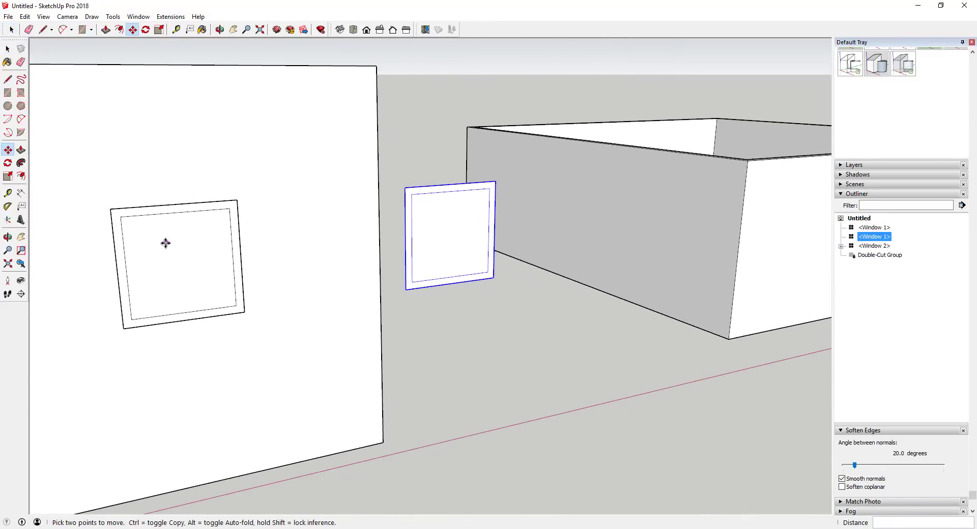
middle_click_drag(440, 239, 426, 201)
Step: Push the window frame deeper and delete its pane so the window is open
double_click(426, 198)
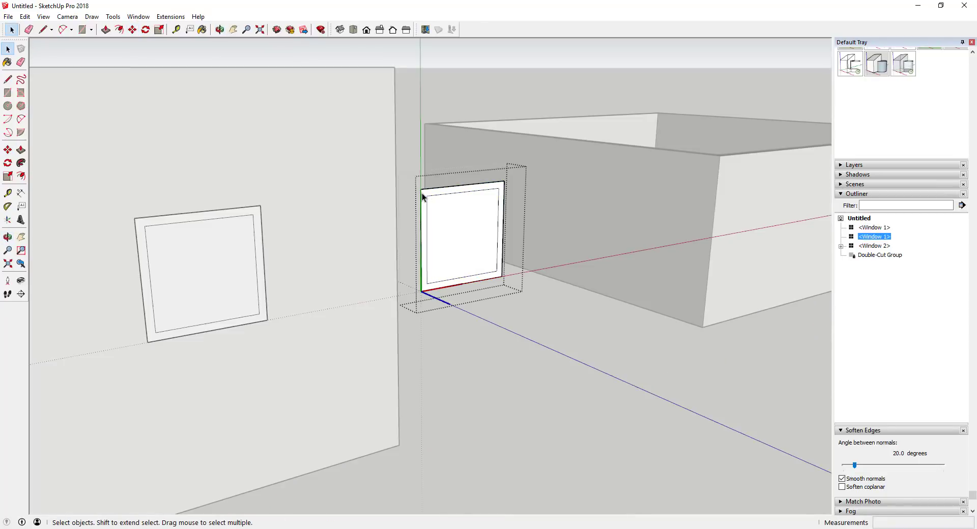
key("p")
left_click(419, 200)
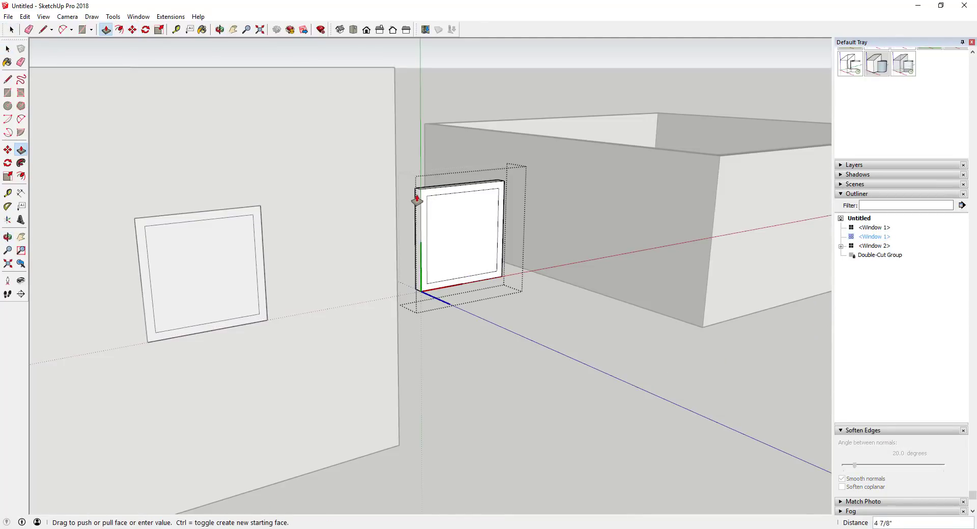
left_click(414, 198)
key("space")
left_click(456, 224)
key("Delete")
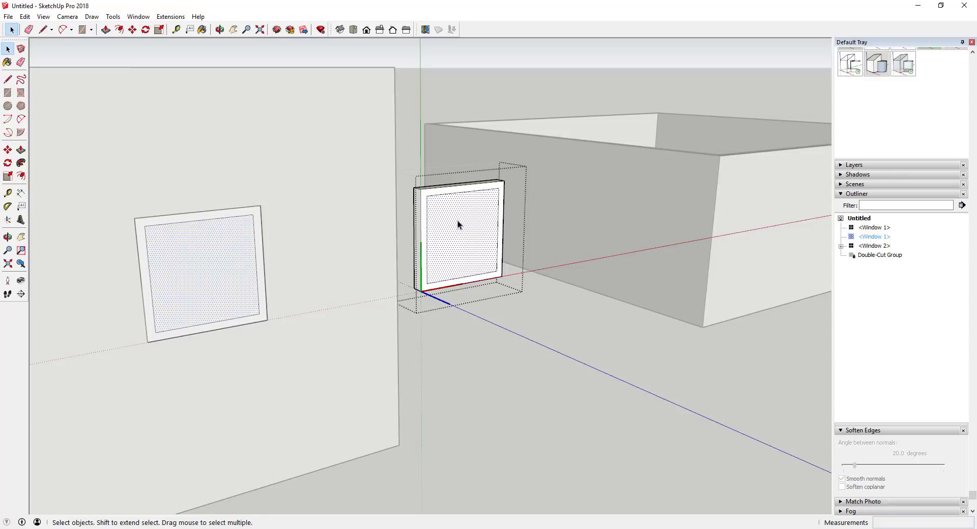
left_click(524, 343)
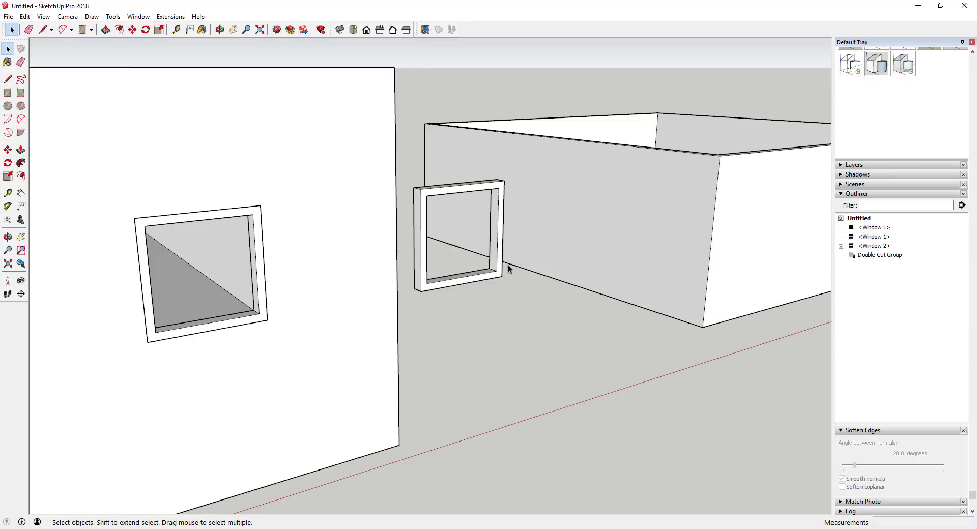
Step: Reposition the window on the wall: further left, higher, then farther right
middle_click_drag(236, 283, 209, 246)
left_click(211, 248)
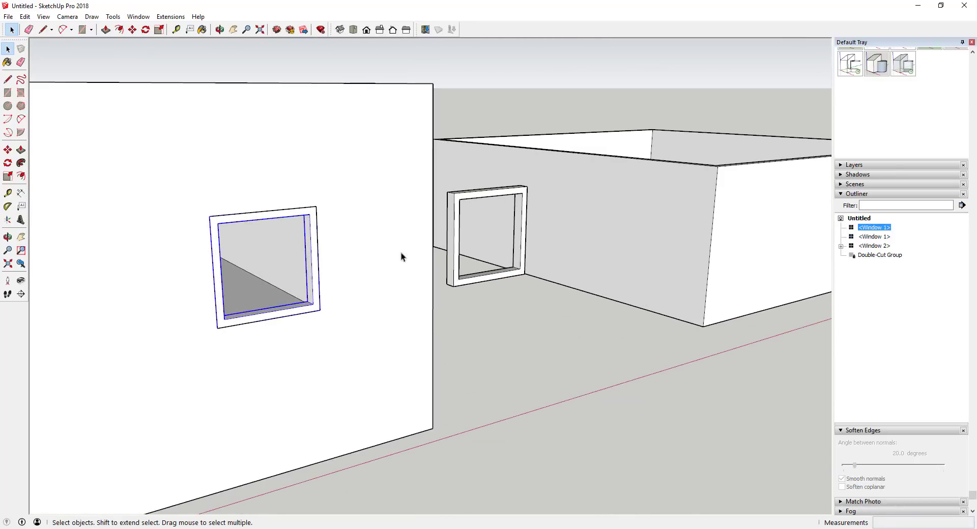
scroll(211, 247, "down", 5)
scroll(306, 248, "up", 5)
key("m")
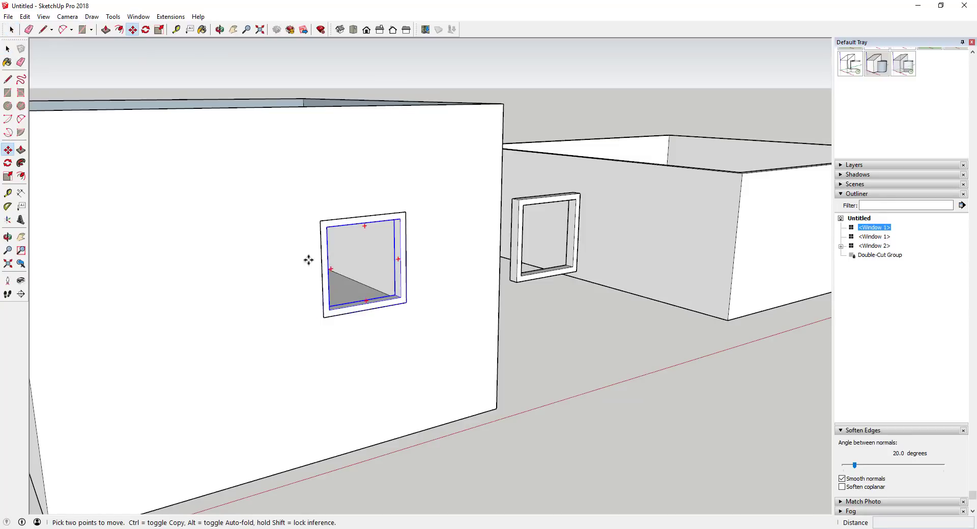
left_click(308, 260)
left_click(162, 283)
left_click(199, 234)
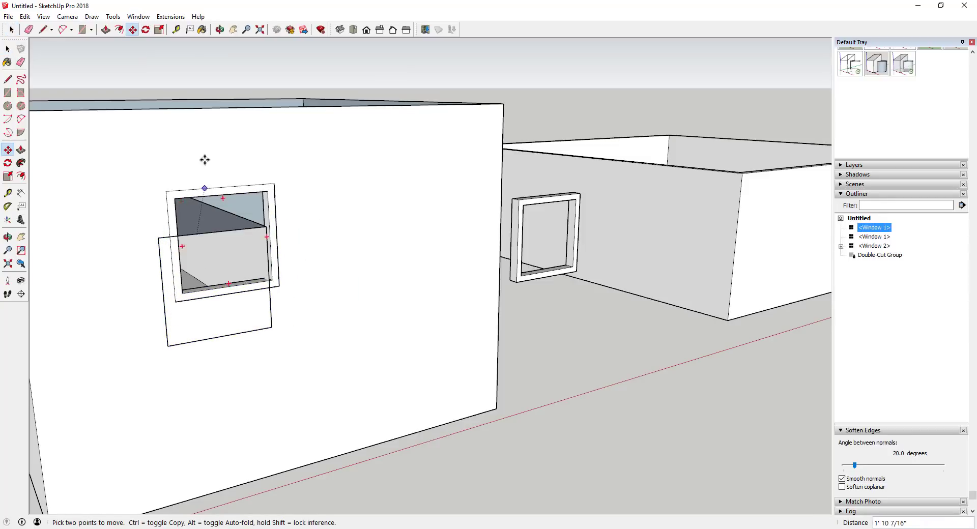
left_click(203, 175)
left_click(261, 208)
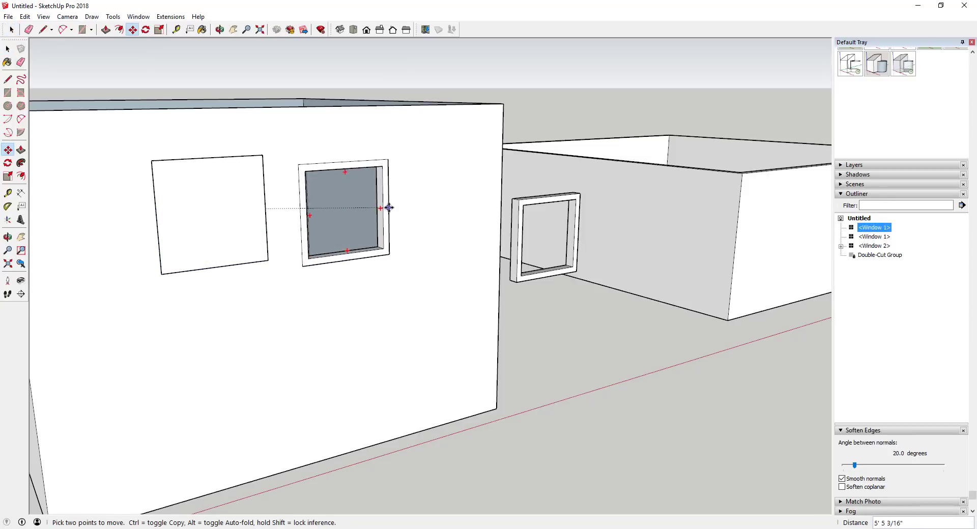
left_click(404, 195)
scroll(383, 188, "down", 5)
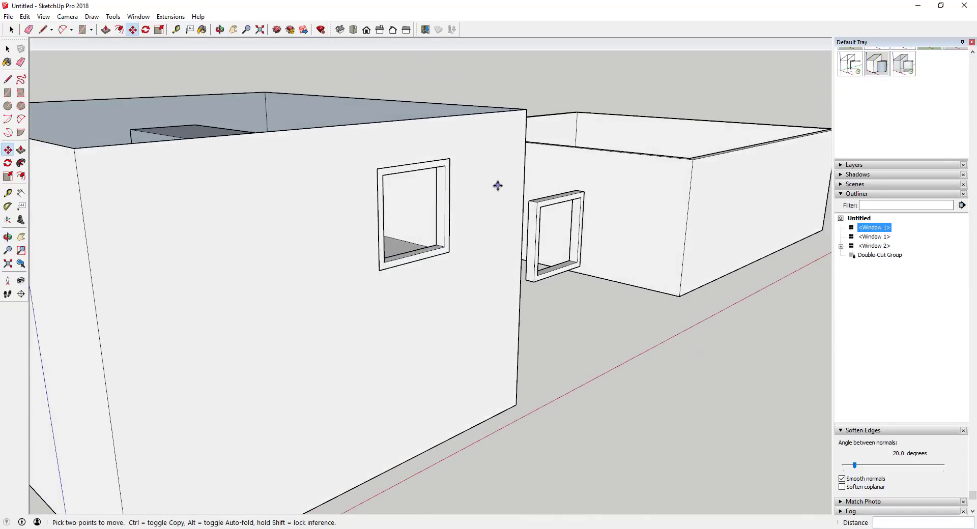
Step: Place three Window 1 copies from the Components panel: centre, left side and low on the front wall
middle_click_drag(474, 196, 414, 154)
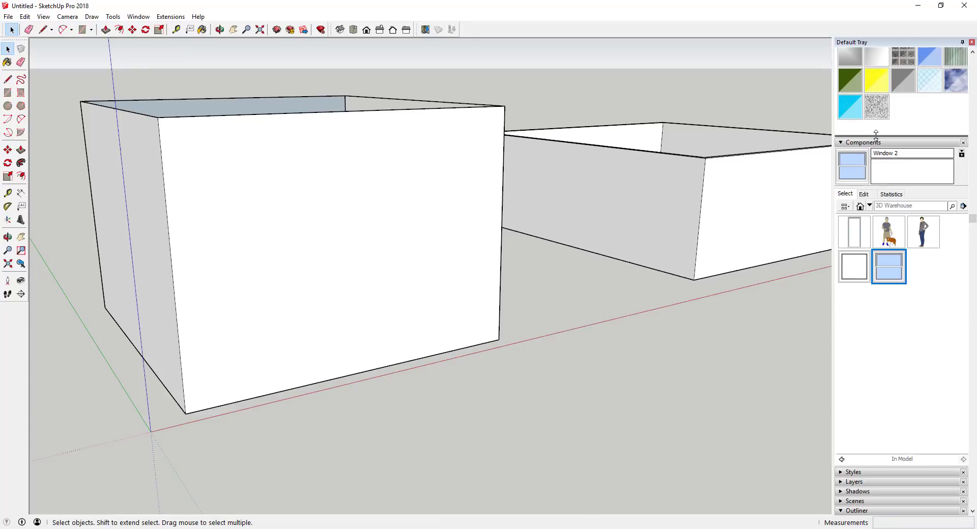
left_click(855, 270)
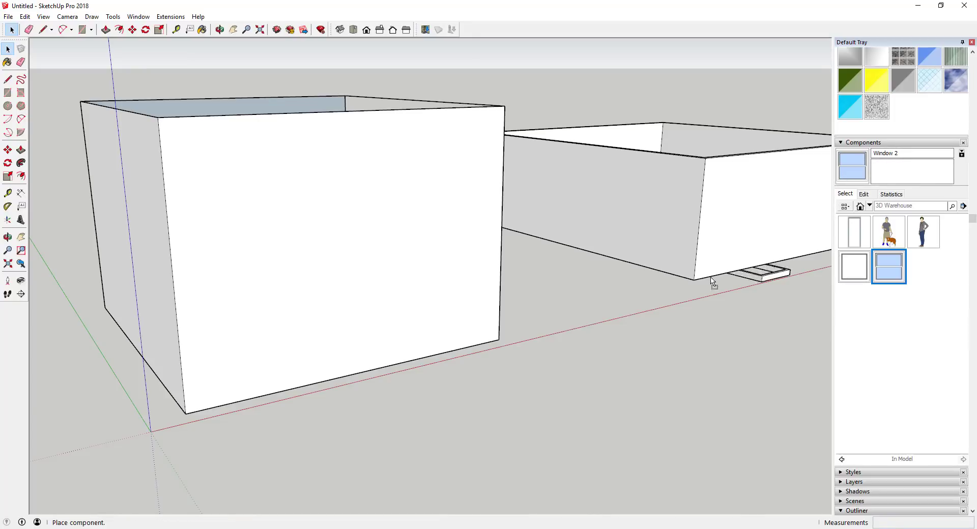
left_click(396, 261)
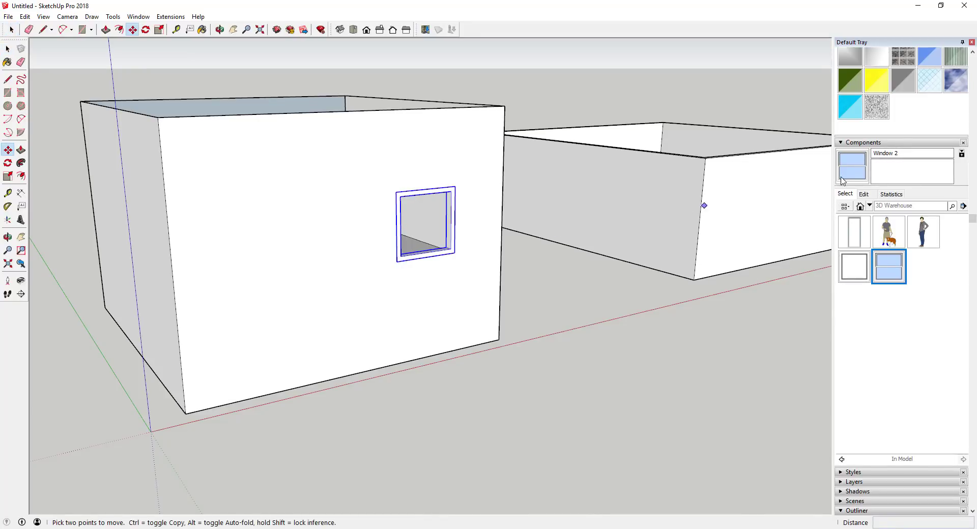
left_click(858, 274)
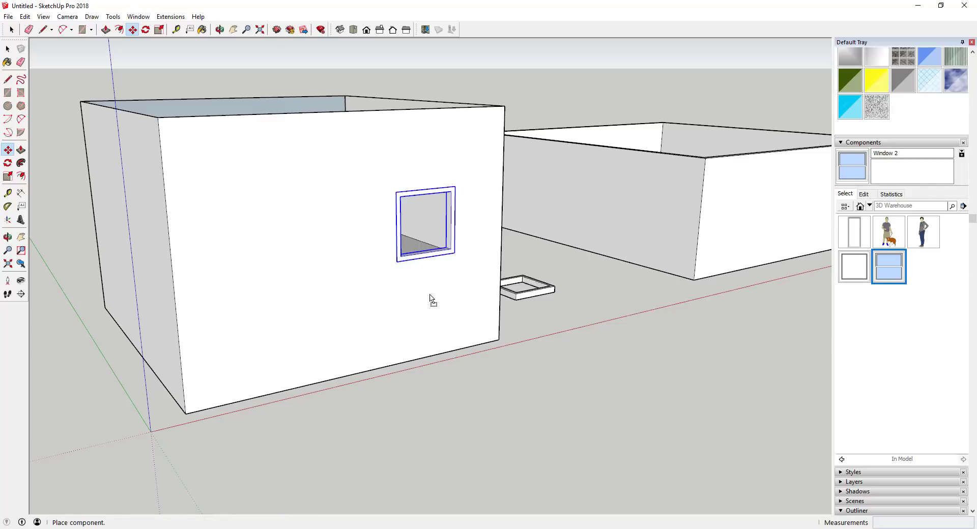
left_click(233, 286)
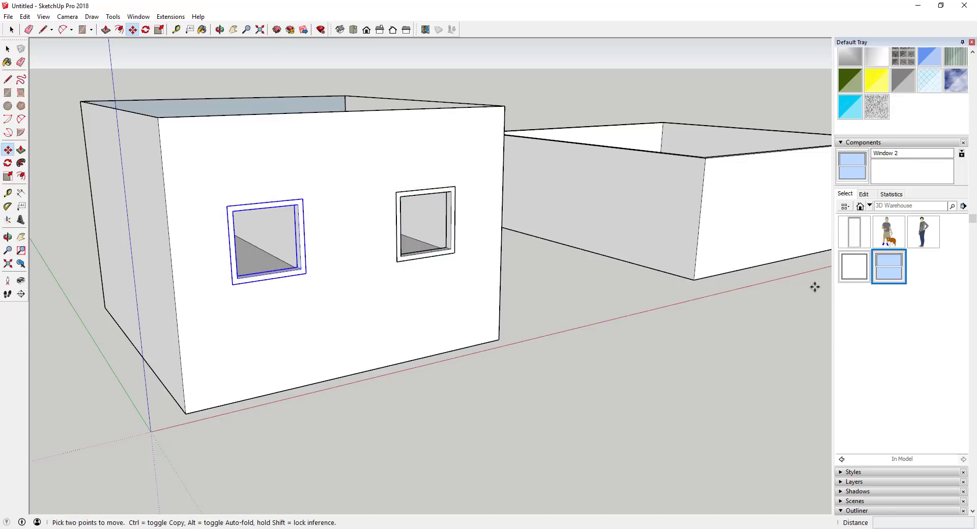
left_click(855, 269)
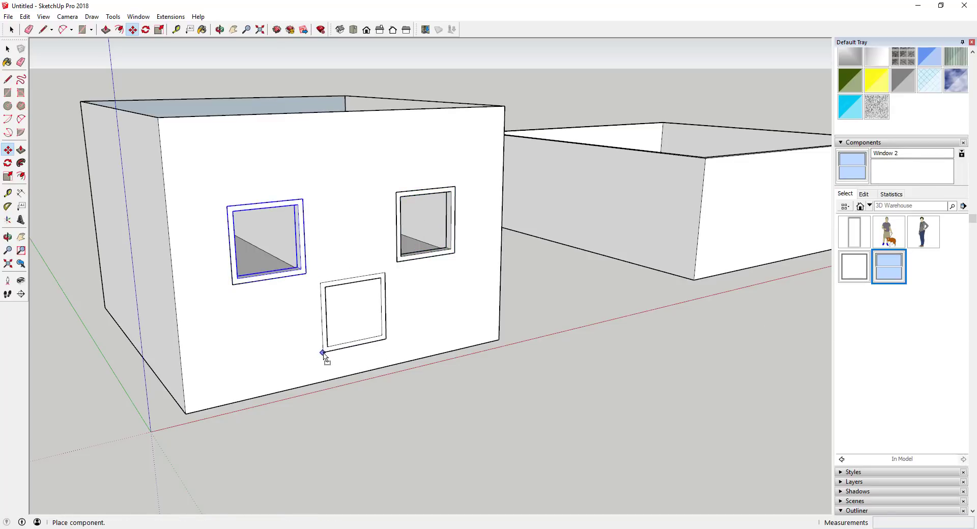
left_click(320, 353)
key("space")
middle_click_drag(325, 354, 447, 204)
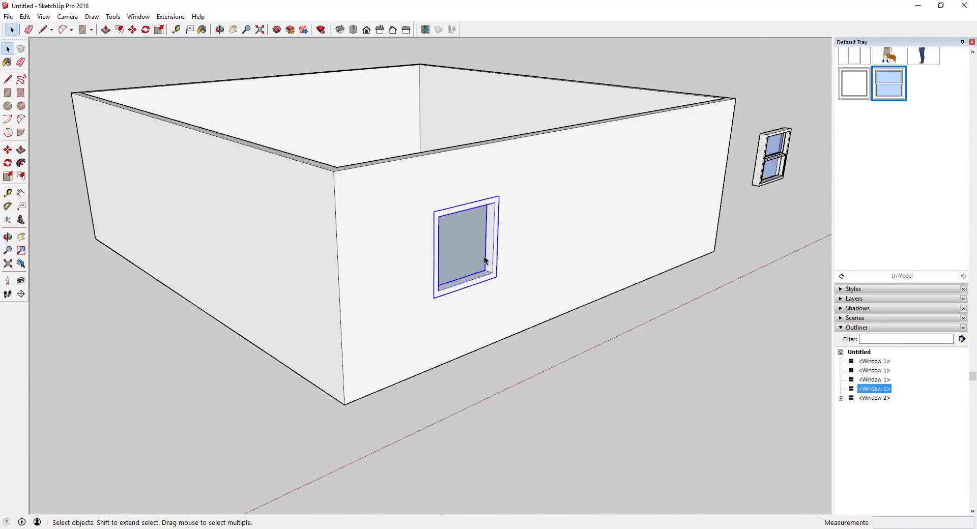
Step: Orbit inside and outside the thick-walled box to inspect the window's one-sided cut
scroll(490, 256, "up", 2)
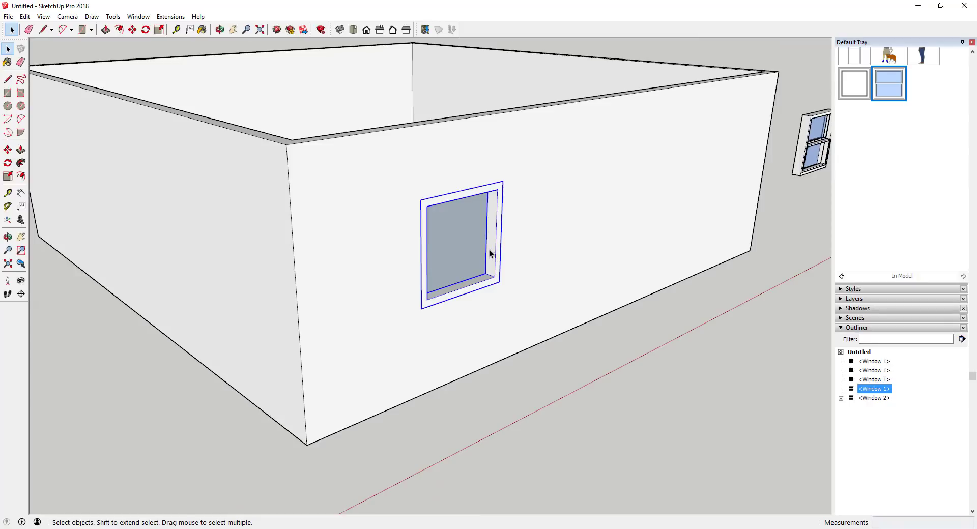
middle_click_drag(490, 255, 713, 237)
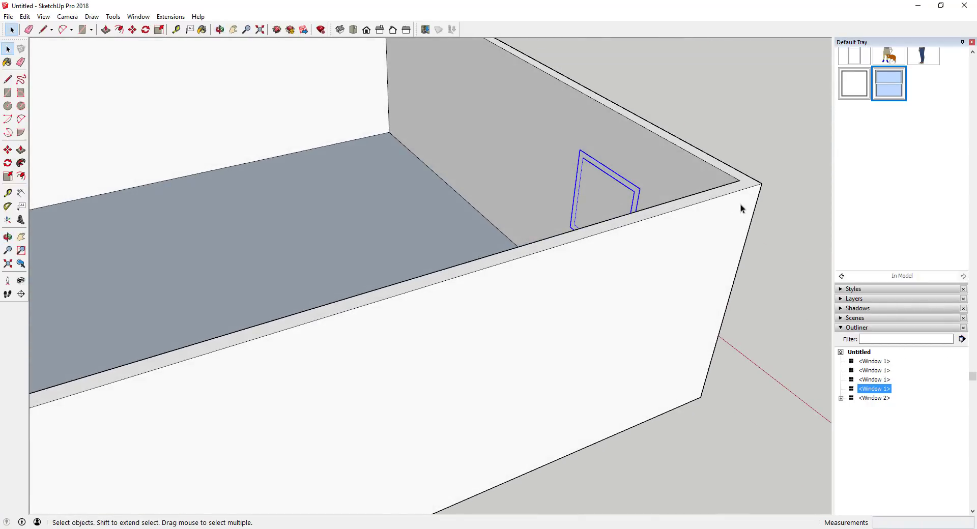
middle_click_drag(768, 256, 652, 319)
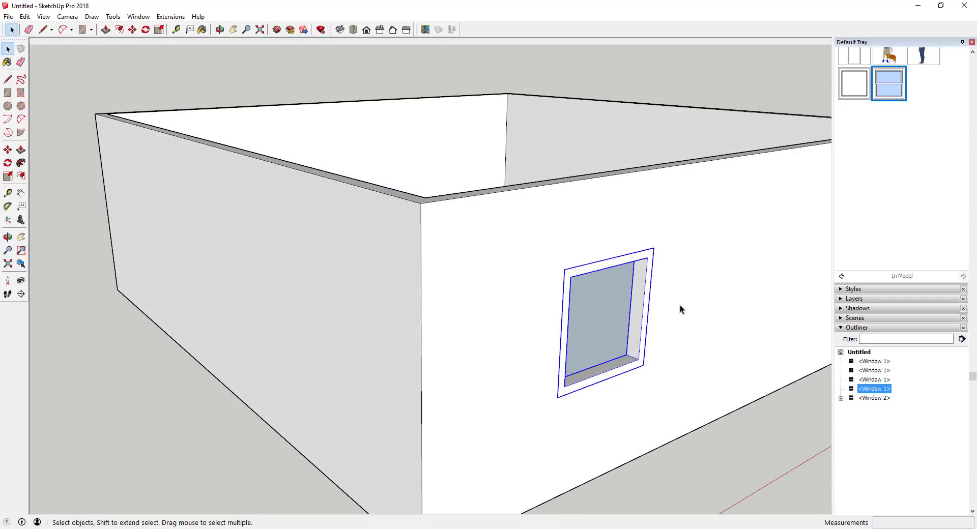
middle_click_drag(559, 323, 310, 253)
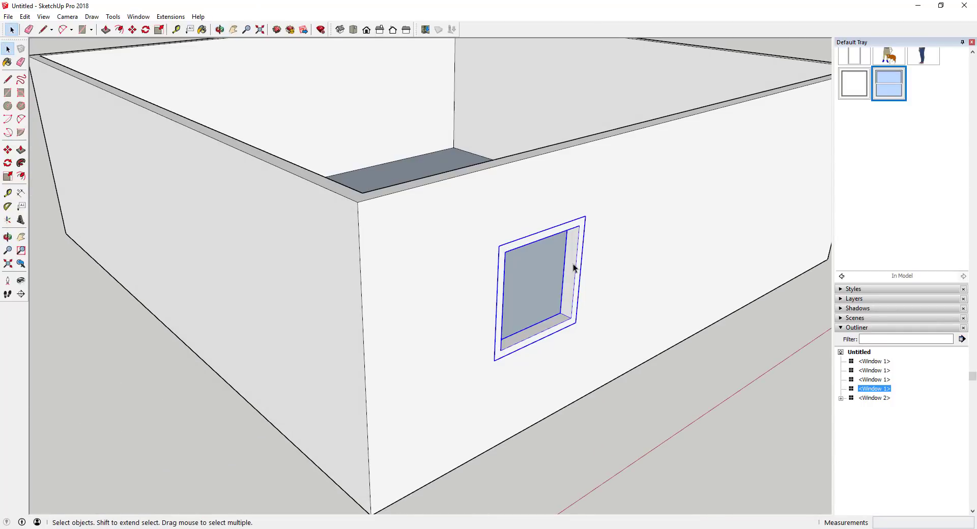
scroll(527, 272, "down", 5)
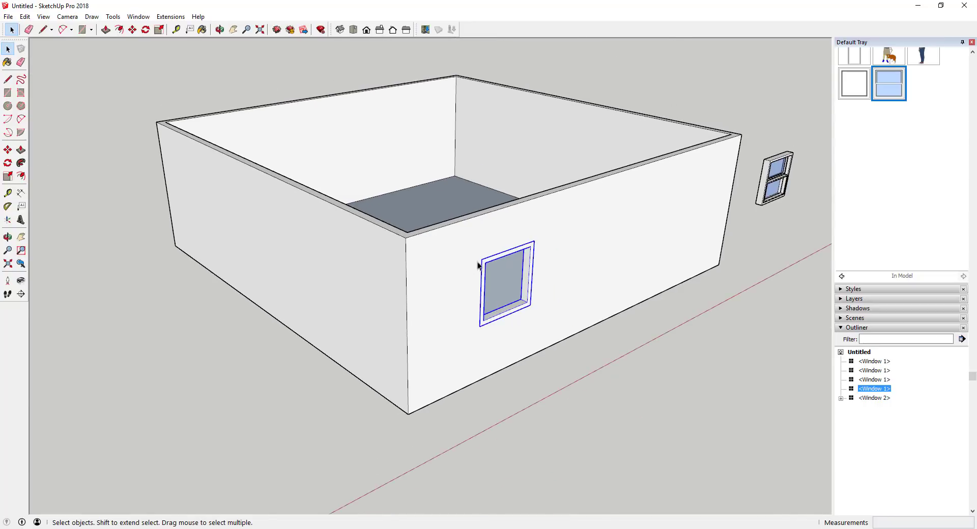
mouse_move(526, 273)
middle_mouse_down()
mouse_move(493, 227)
mouse_move(543, 270)
middle_mouse_up()
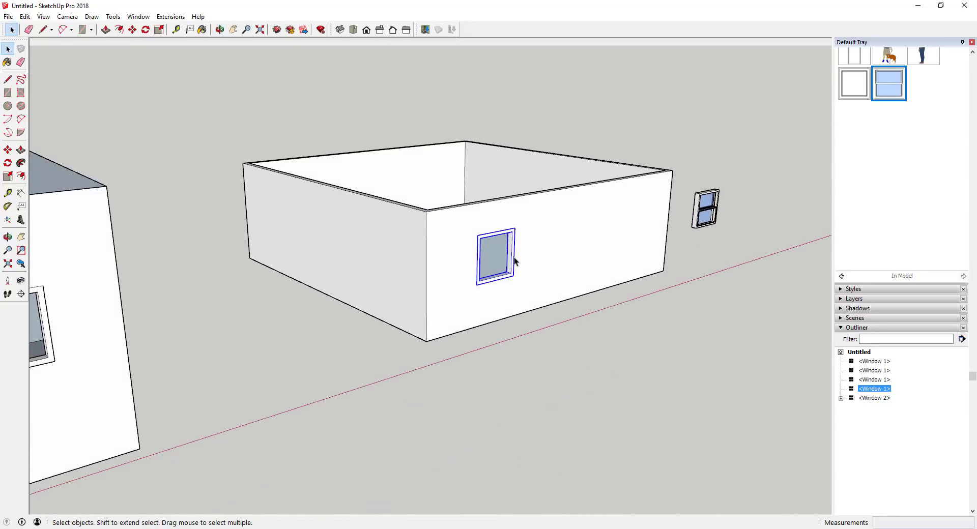
scroll(514, 261, "up", 2)
scroll(509, 259, "up", 2)
middle_click_drag(530, 239, 684, 195)
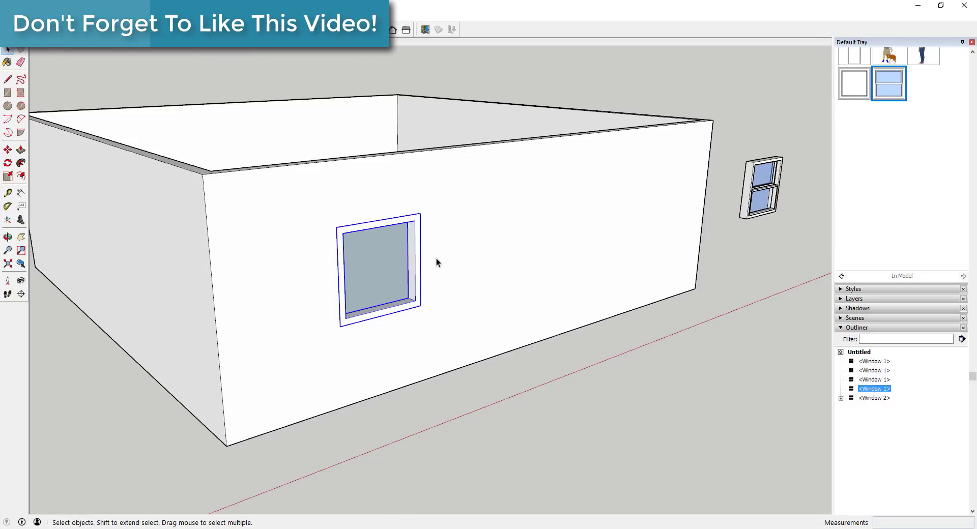
middle_click_drag(527, 186, 504, 198)
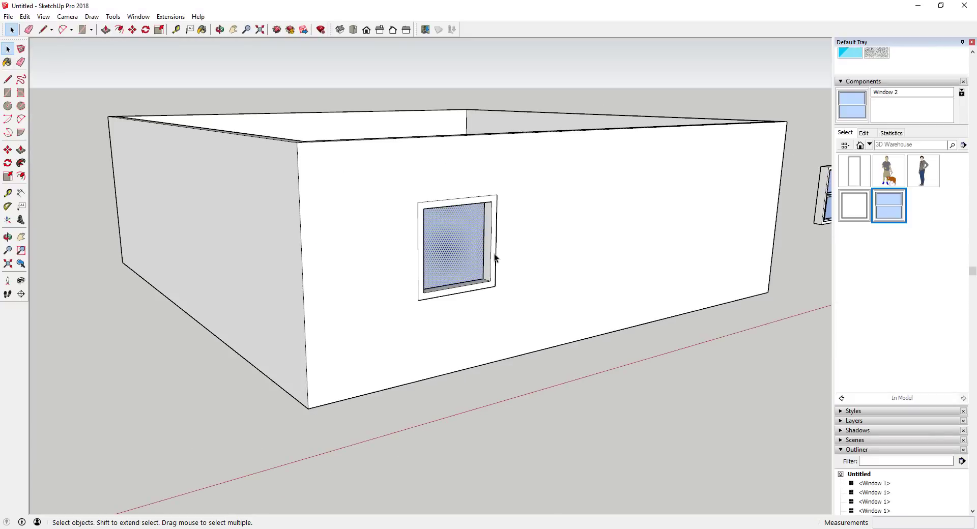
Step: Enable Double-Cut on the thick-wall window and check the through opening
left_click(494, 257)
scroll(491, 254, "up", 6)
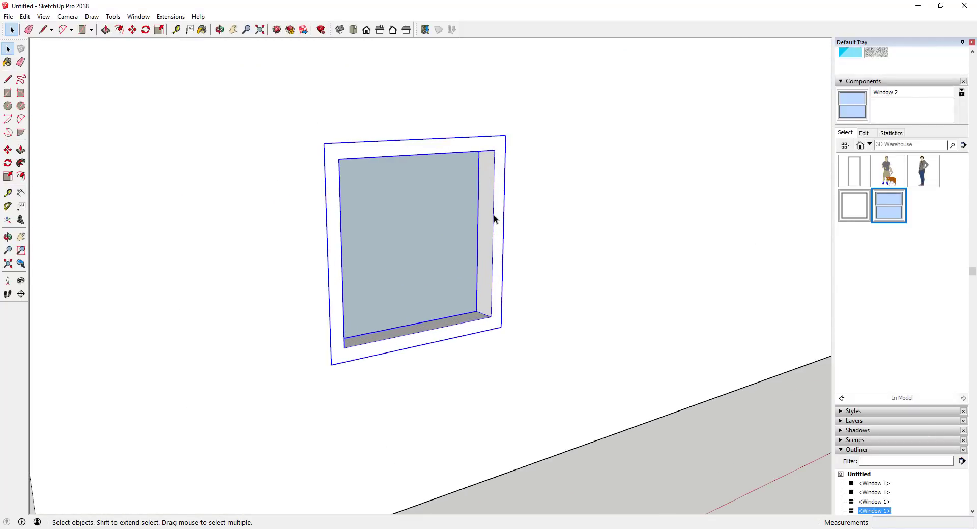
right_click(494, 220)
mouse_move(557, 447)
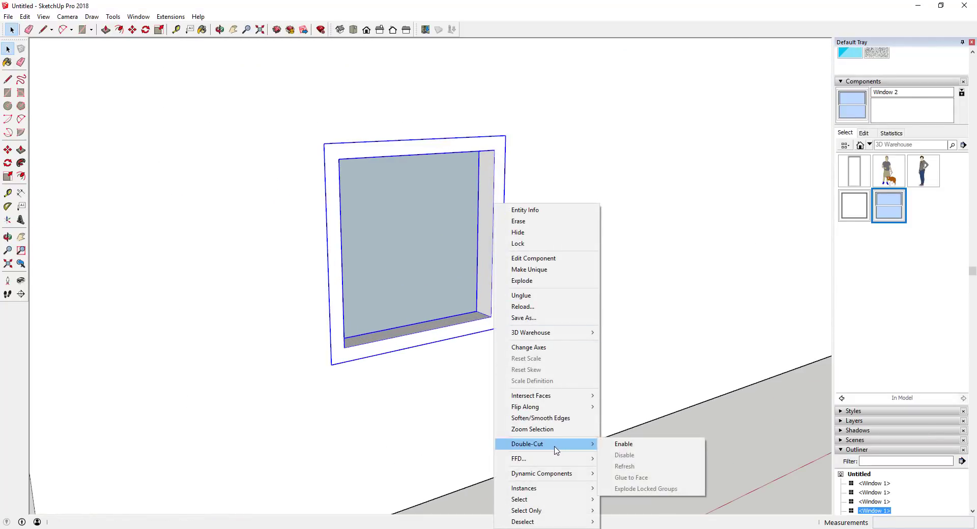
left_click(642, 444)
middle_click_drag(572, 219, 539, 211)
scroll(551, 223, "down", 4)
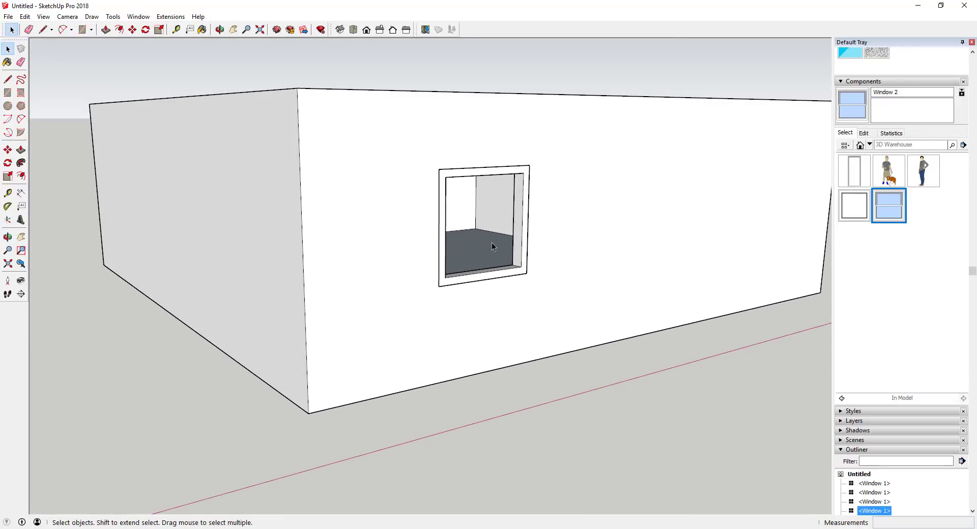
middle_click_drag(491, 246, 447, 264)
Step: Place another window from the Components panel beside the first one
left_click(854, 213)
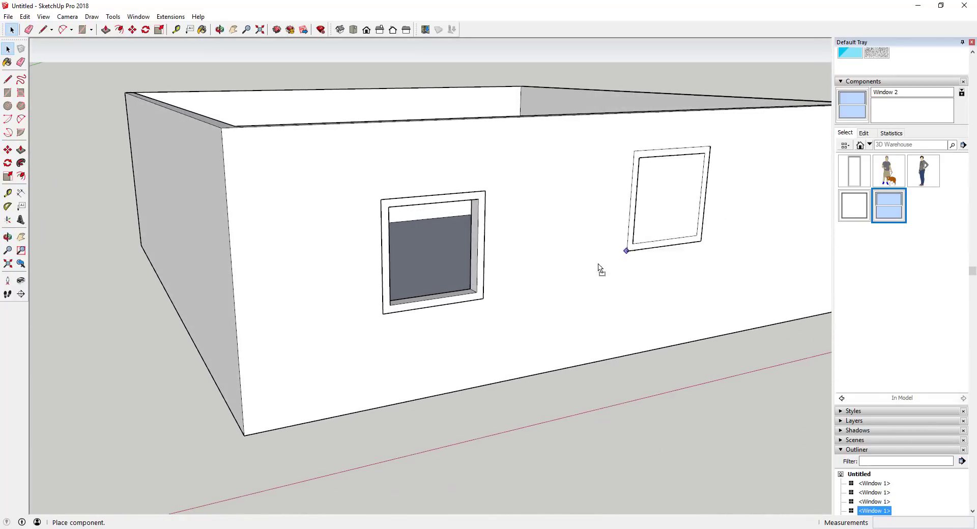
left_click(566, 285)
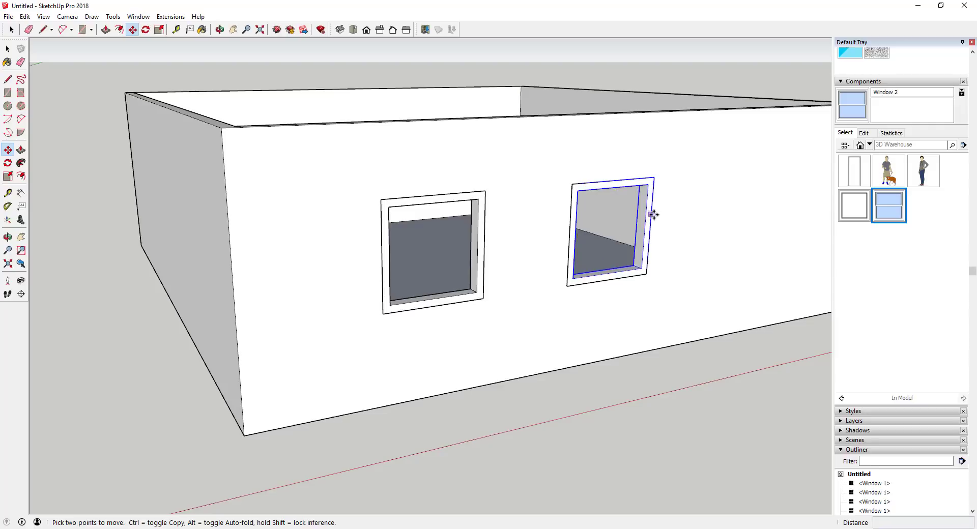
key("space")
scroll(618, 228, "down", 8)
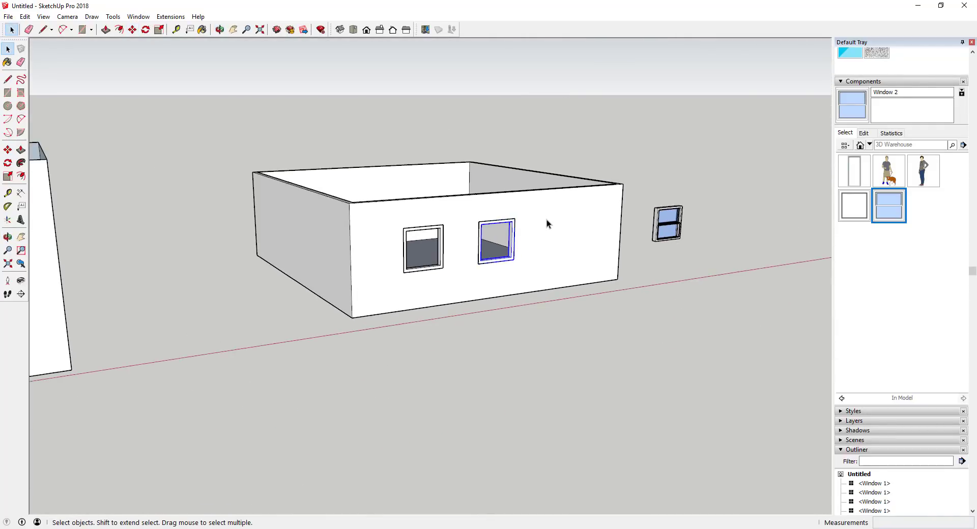
scroll(534, 229, "up", 5)
Step: Move the double-hung Window 2 onto the thick-walled box's front wall
left_click(764, 246)
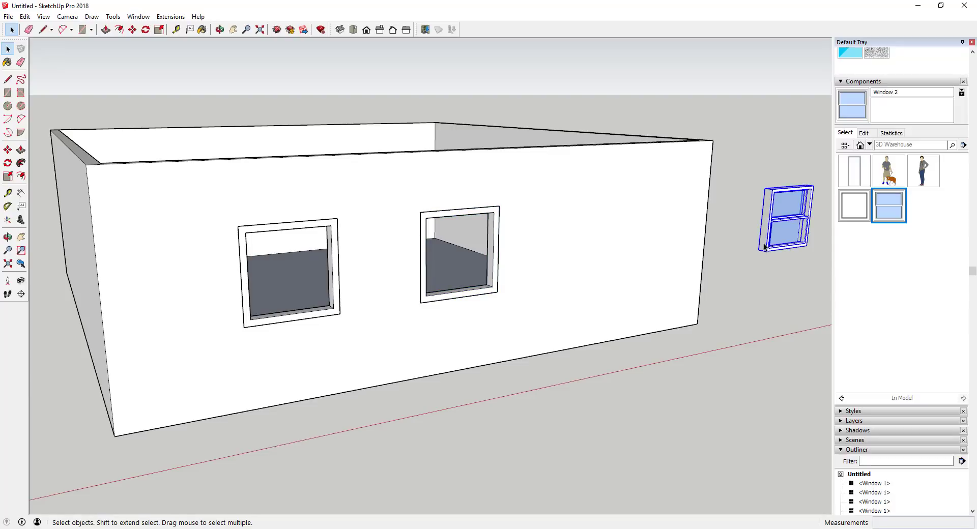
key("m")
left_click(763, 247)
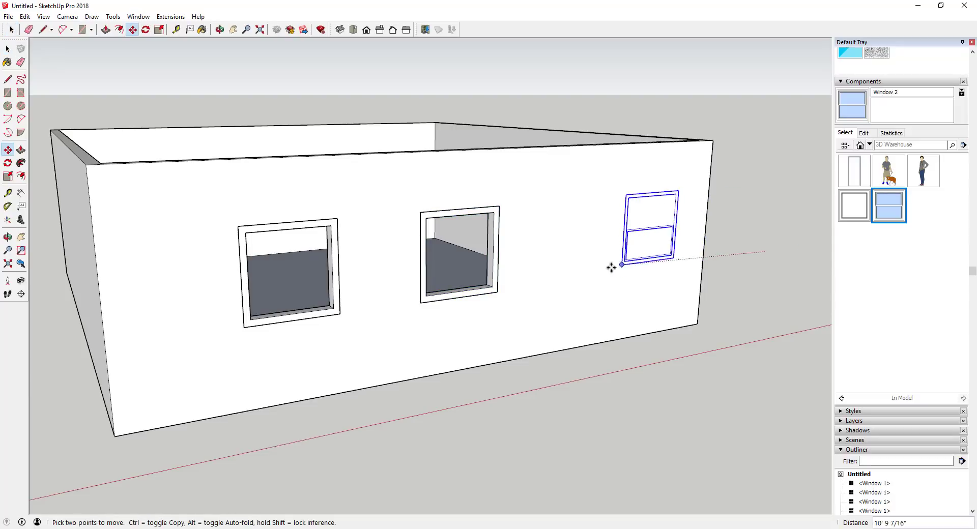
left_click(594, 275)
key("space")
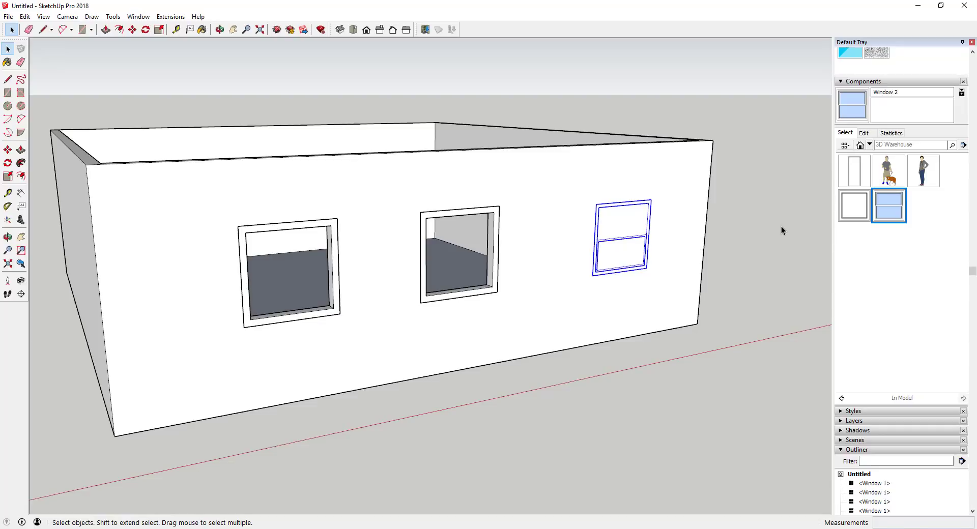
scroll(782, 226, "up", 3)
middle_click_drag(782, 225, 661, 222)
scroll(665, 222, "down", 5)
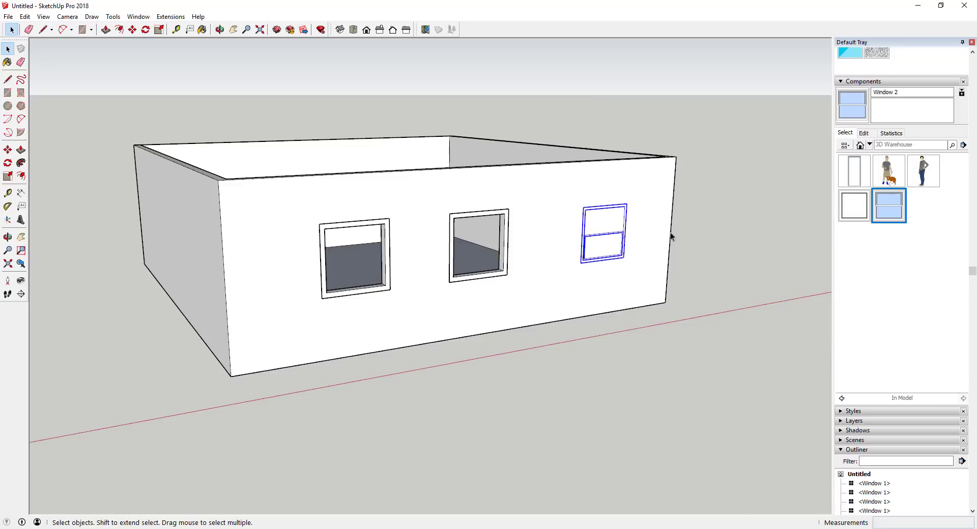
Step: Apply Double-Cut Glue to Face to Window 2 with the wall, then check the openings from inside
left_click(629, 255)
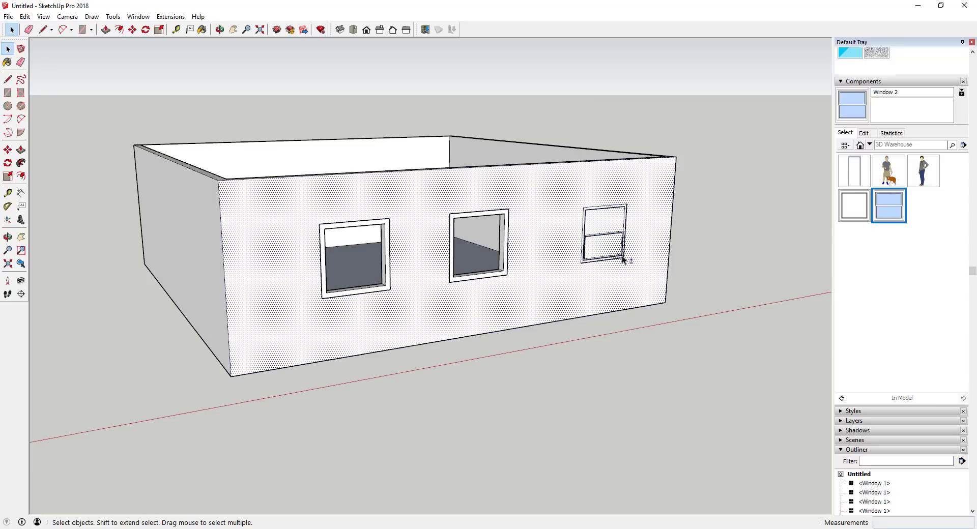
left_click(622, 255, "shift")
right_click(622, 255)
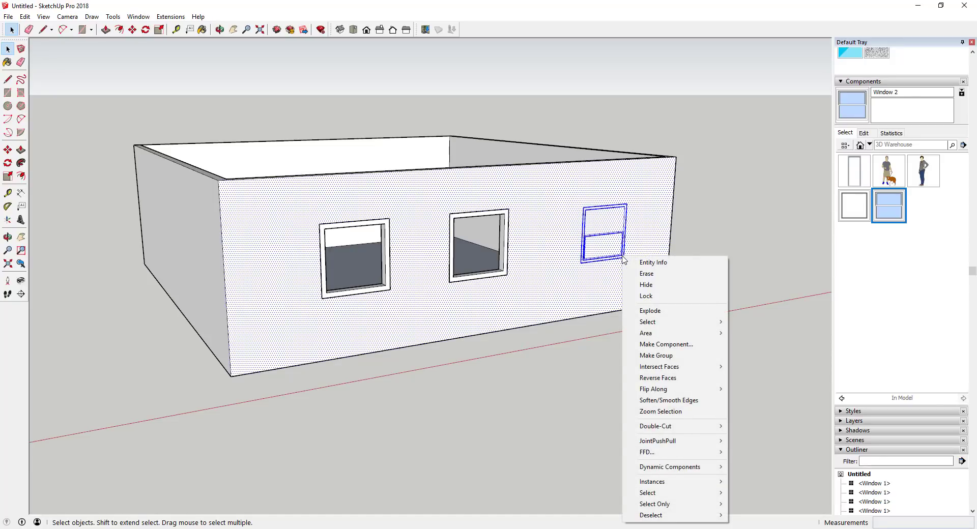
mouse_move(661, 427)
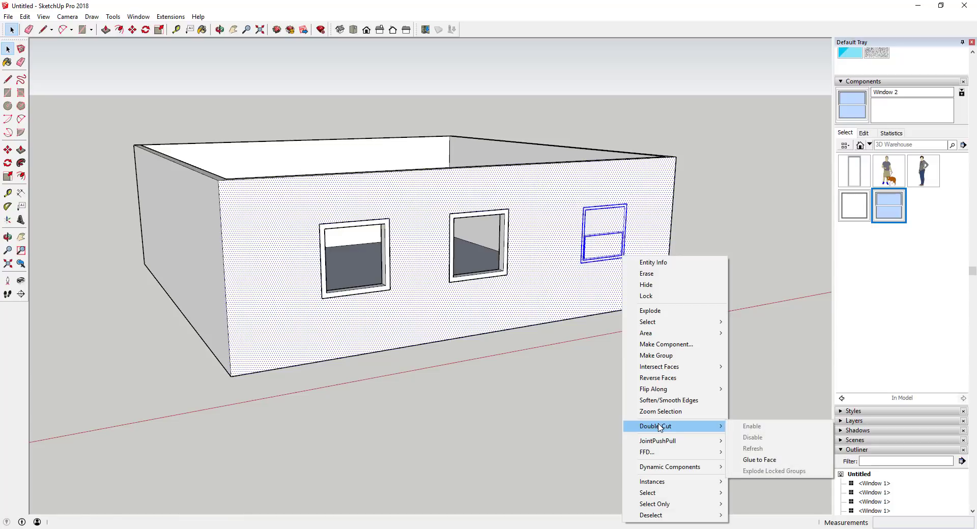
left_click(759, 460)
key("o")
left_click_drag(638, 220, 486, 184)
key("space")
scroll(583, 244, "up", 5)
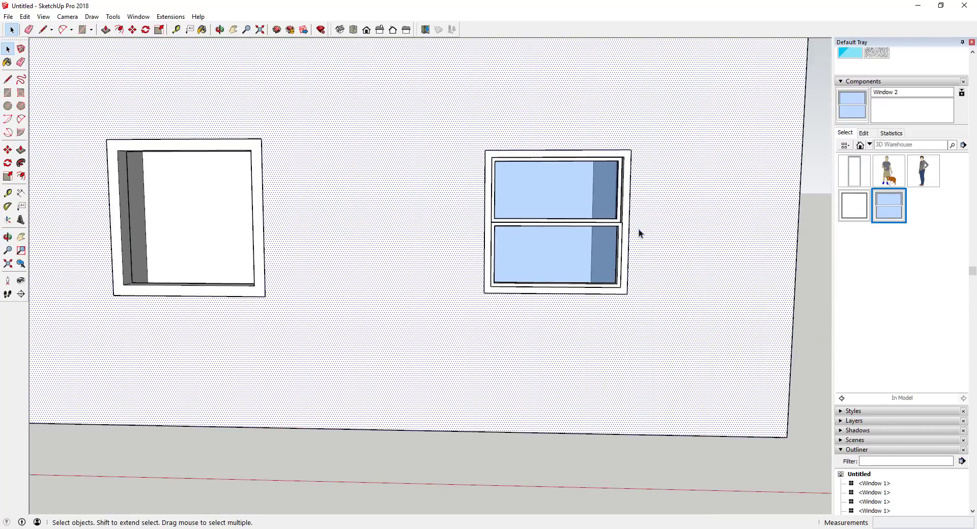
scroll(436, 174, "down", 5)
middle_click_drag(436, 174, 623, 193)
Step: Rotate the middle window 45° into a diamond and refresh its Double-Cut opening
scroll(641, 204, "down", 3)
scroll(676, 212, "up", 5)
middle_click_drag(676, 212, 618, 234)
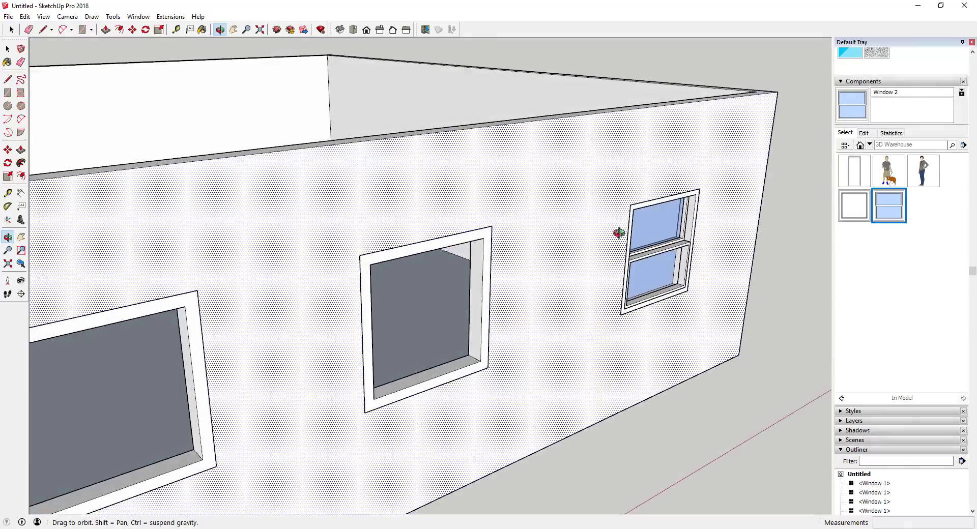
scroll(684, 208, "up", 2)
scroll(684, 209, "down", 5)
scroll(713, 231, "up", 4)
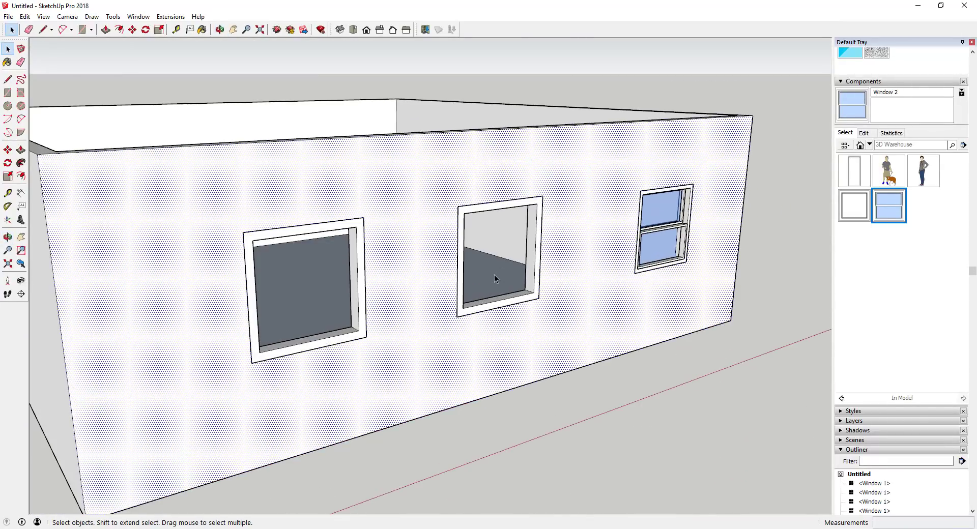
scroll(494, 277, "down", 5)
left_click(471, 280)
key("q")
left_click(459, 287)
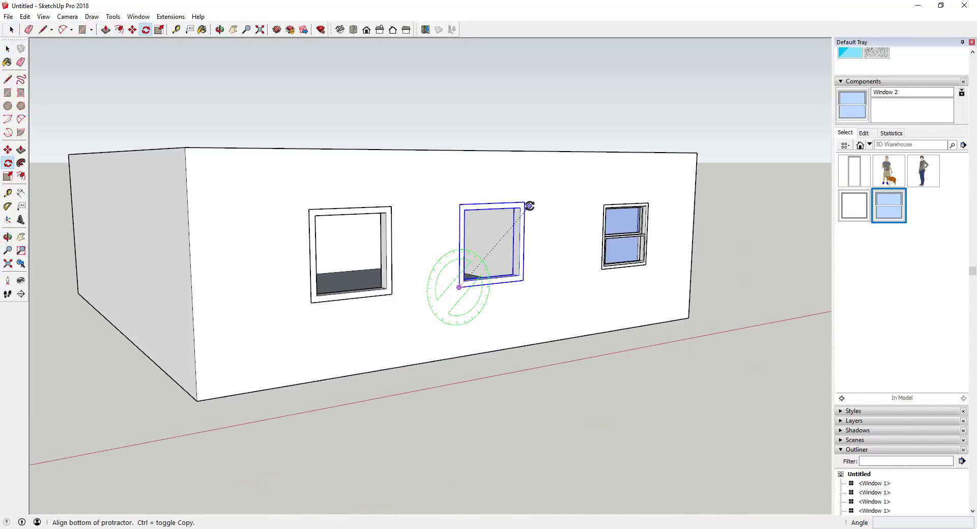
left_click(530, 206)
left_click(571, 270)
key("space")
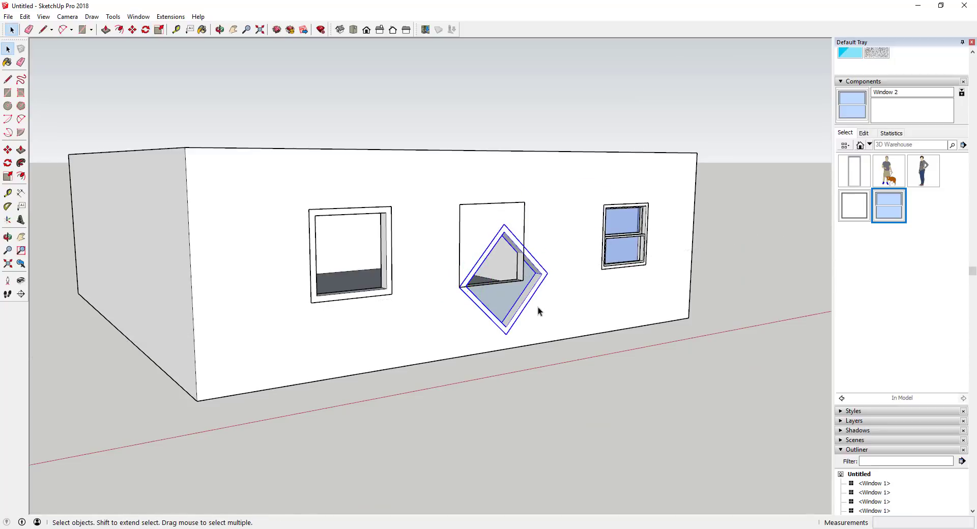
right_click(526, 301)
mouse_move(558, 445)
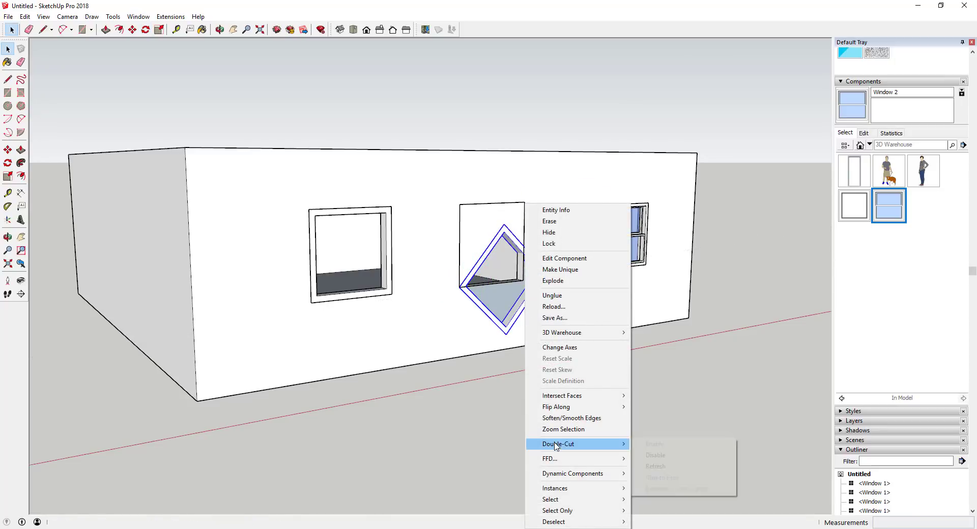
left_click(657, 466)
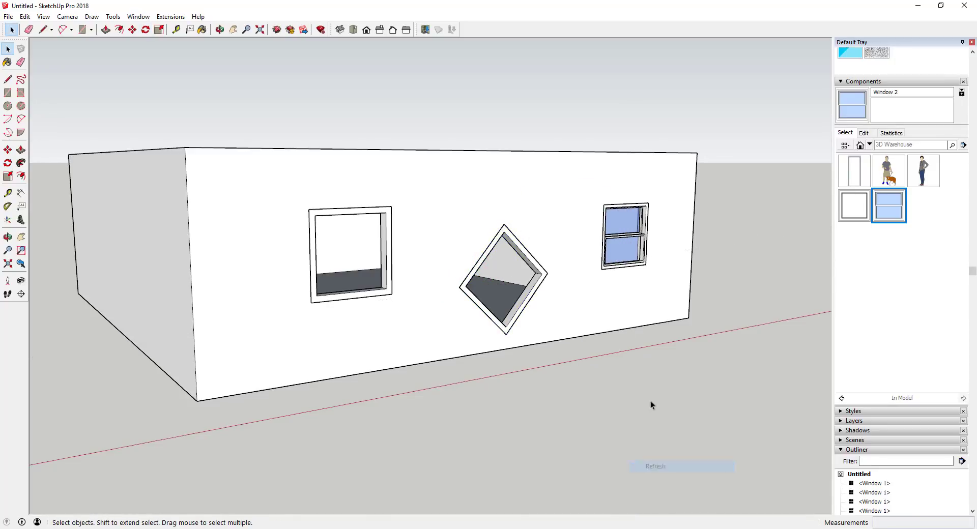
Step: Raise the diamond window higher on the wall
middle_click_drag(546, 274, 518, 252)
key("m")
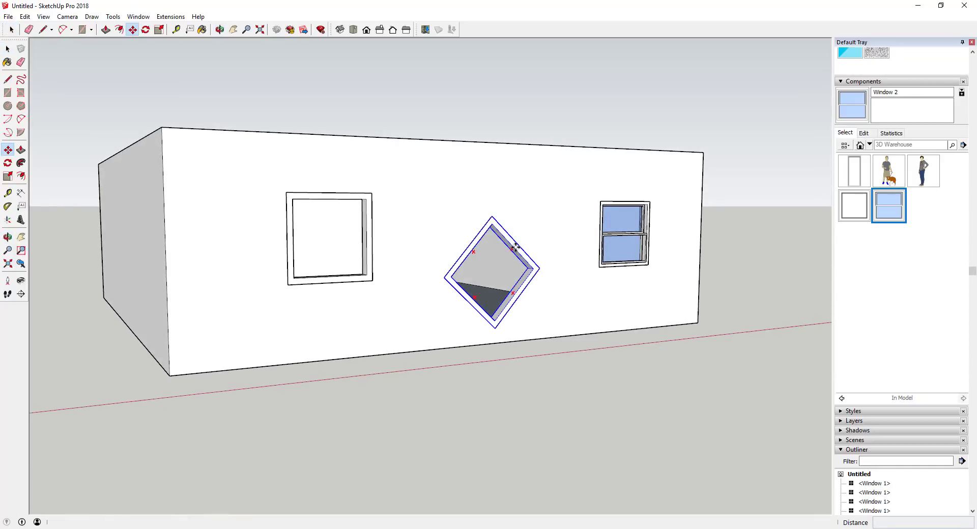
left_click(517, 251)
left_click(517, 202)
middle_click_drag(534, 188, 456, 260)
scroll(384, 203, "up", 3)
key("space")
Step: Move the left window 2' 7 3/8" further left
left_click(405, 263)
key("m")
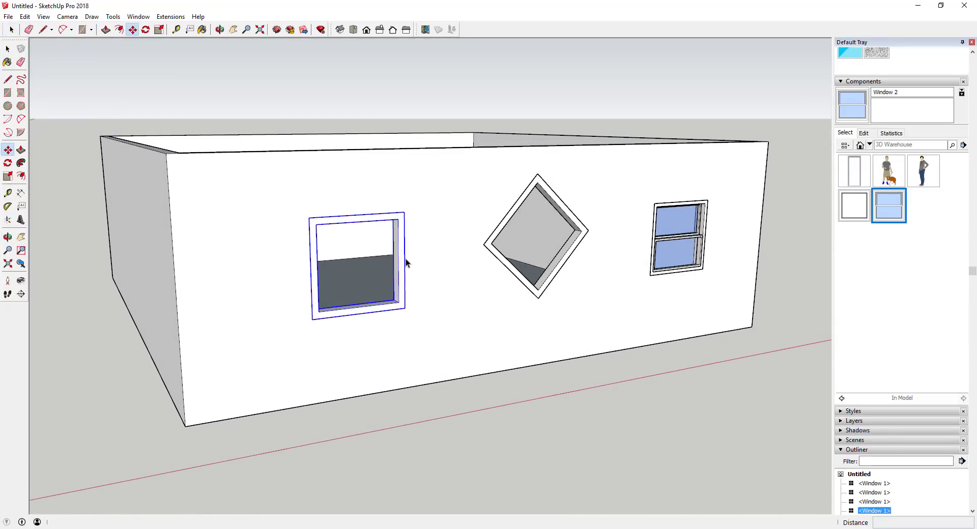
left_click(405, 263)
left_click(336, 267)
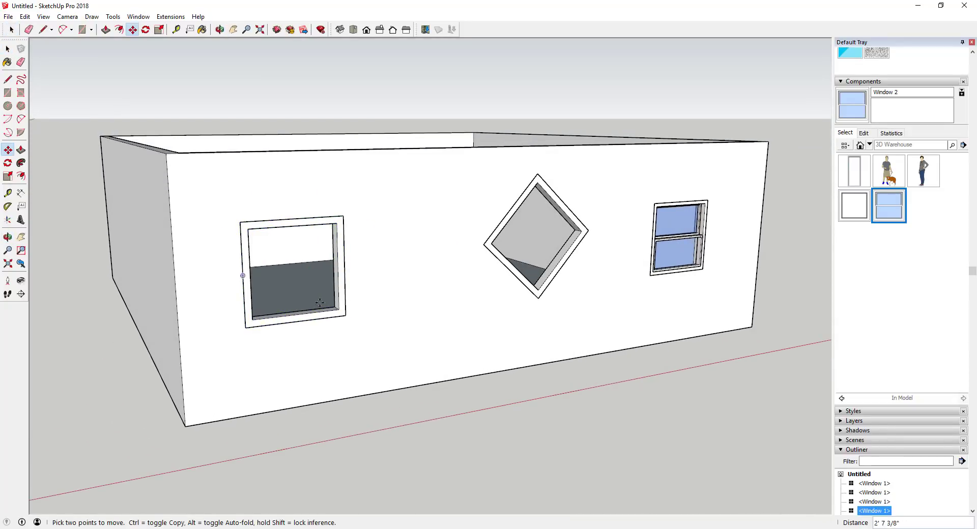
scroll(373, 236, "down", 3)
middle_click_drag(681, 254, 360, 257)
Step: Place the Door component on the side wall near the corner and inspect the cut doorway
key("space")
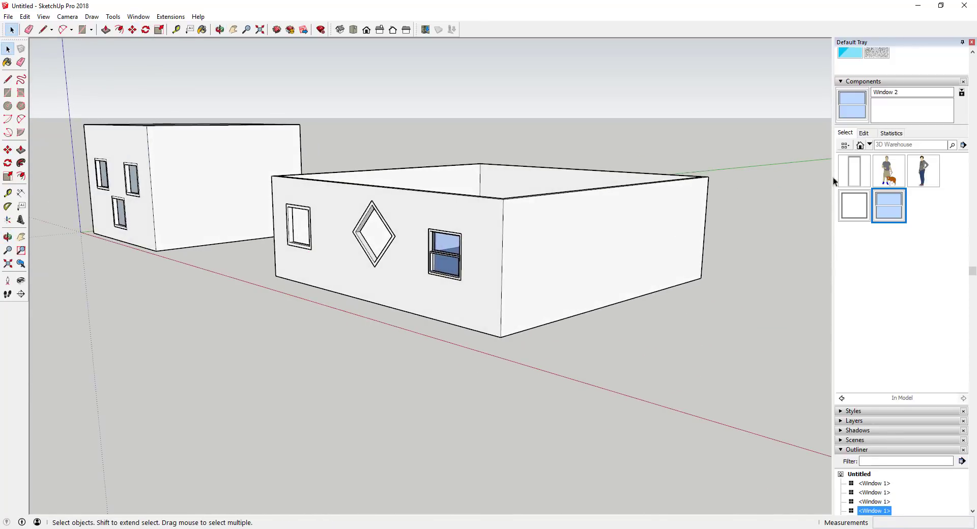
left_click(859, 175)
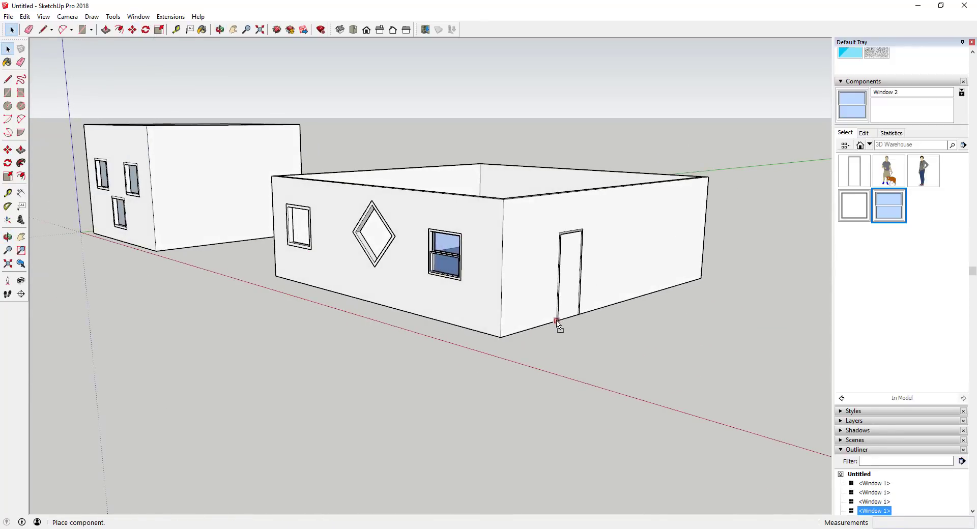
left_click(561, 326)
scroll(567, 243, "up", 3)
scroll(567, 243, "up", 3)
middle_click_drag(567, 243, 526, 225)
scroll(524, 294, "down", 3)
key("space")
scroll(525, 296, "up", 3)
scroll(528, 275, "down", 1)
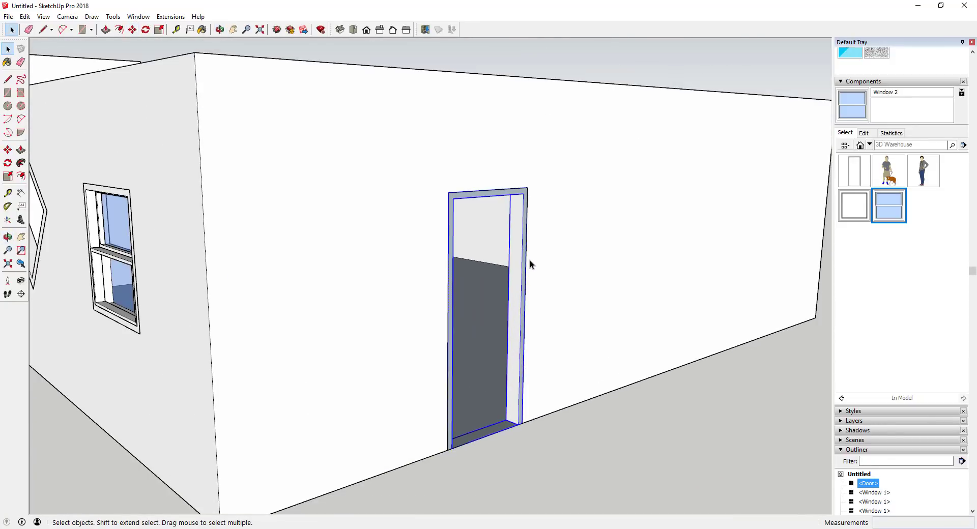
scroll(511, 248, "down", 3)
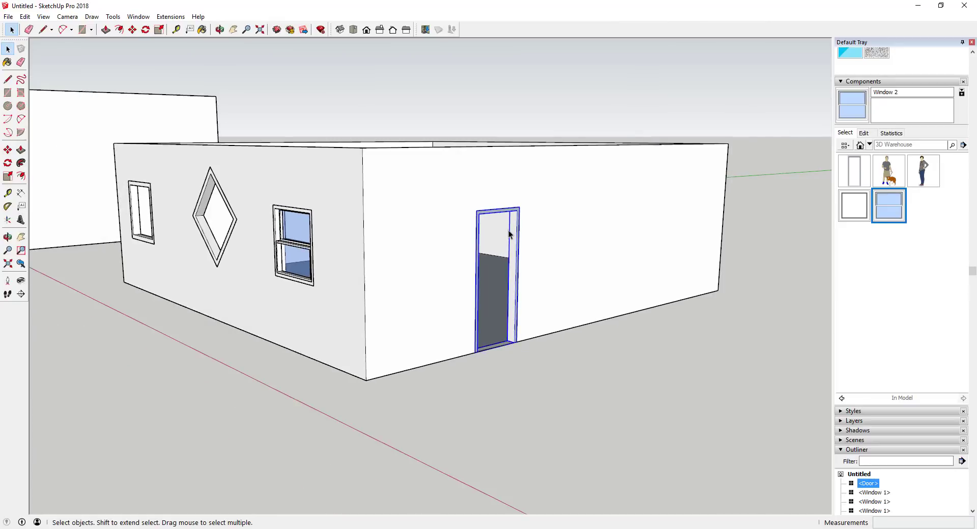
scroll(518, 227, "up", 2)
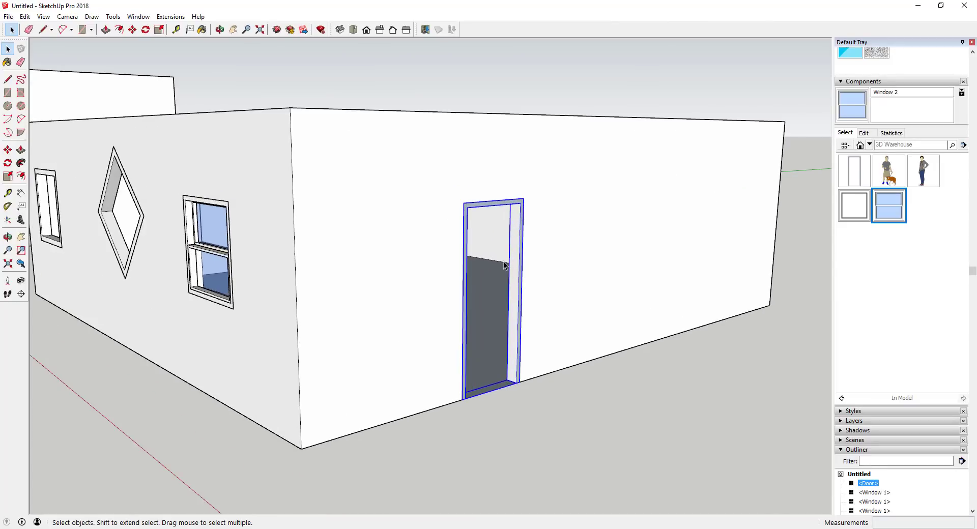
Step: Start a rectangle at the door's top corner, then cancel it
key("r")
left_click(464, 203)
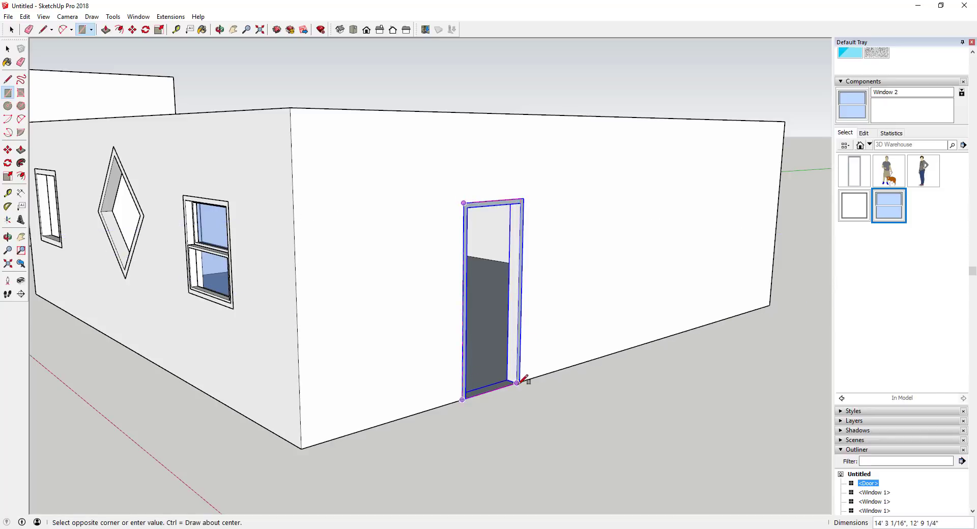
key("space")
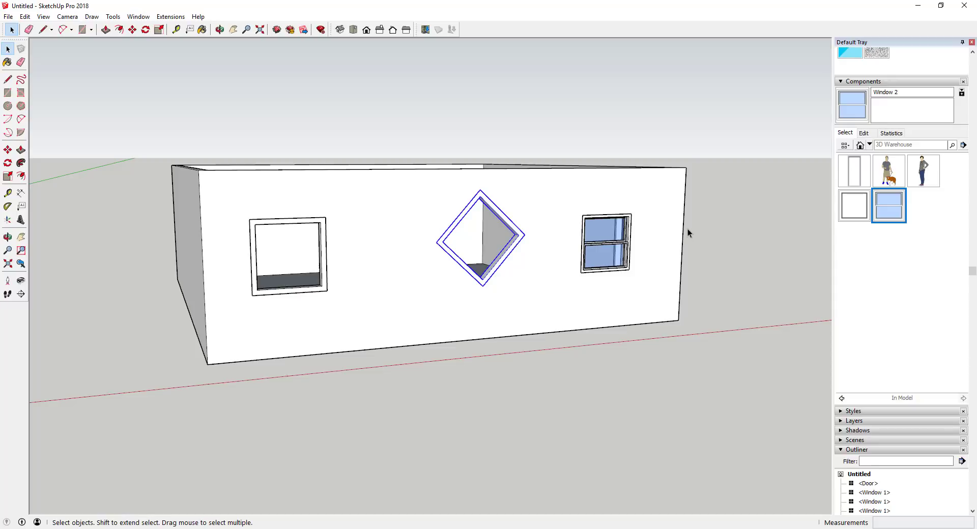
Step: Put a Door component on the front wall between the left window and the diamond window
middle_click_drag(536, 231, 548, 232)
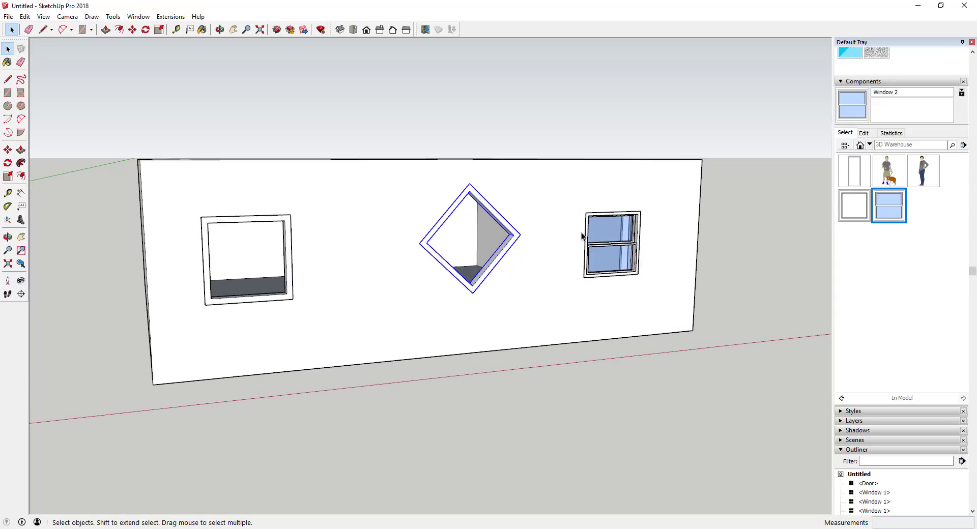
left_click_drag(849, 175, 322, 371)
middle_click_drag(324, 258, 377, 266)
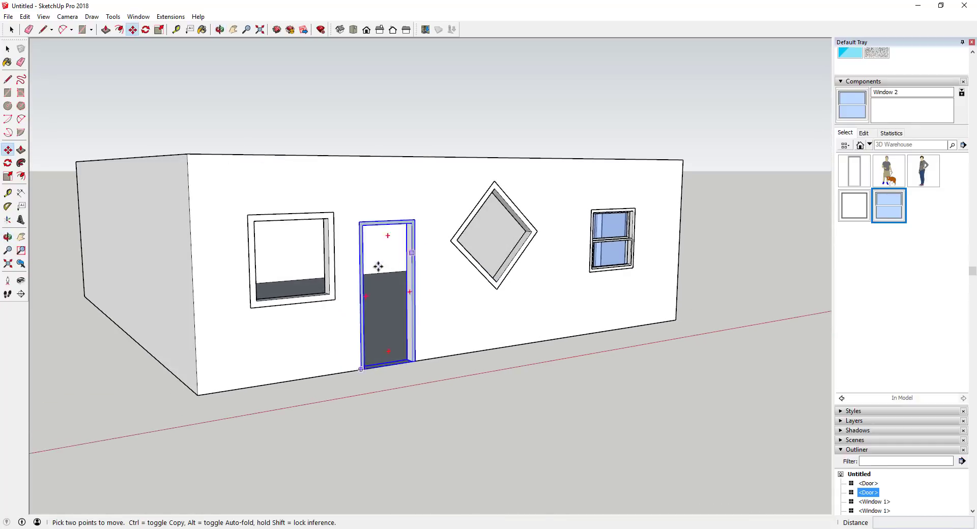
scroll(386, 257, "up", 5)
scroll(445, 259, "down", 5)
Step: Open the new door component for editing, then close it
key("space")
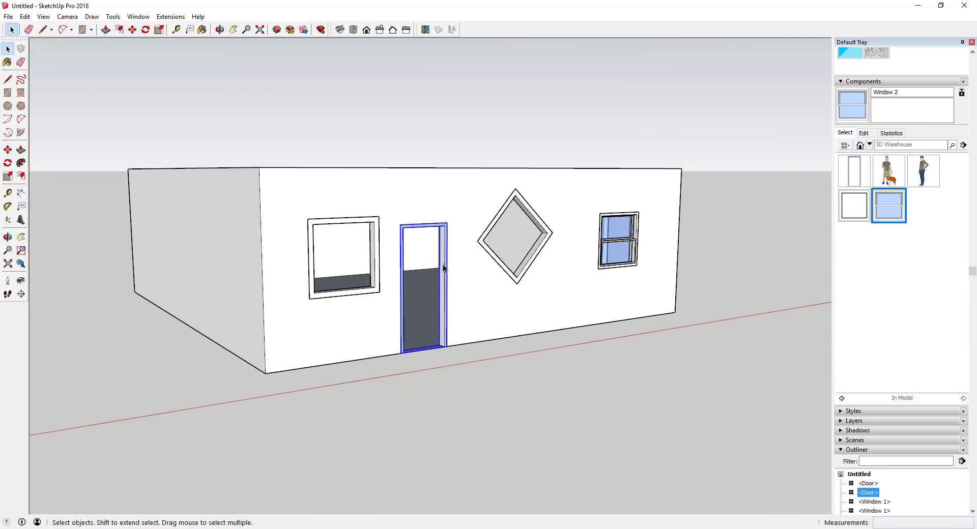
double_click(443, 264)
left_click(480, 310)
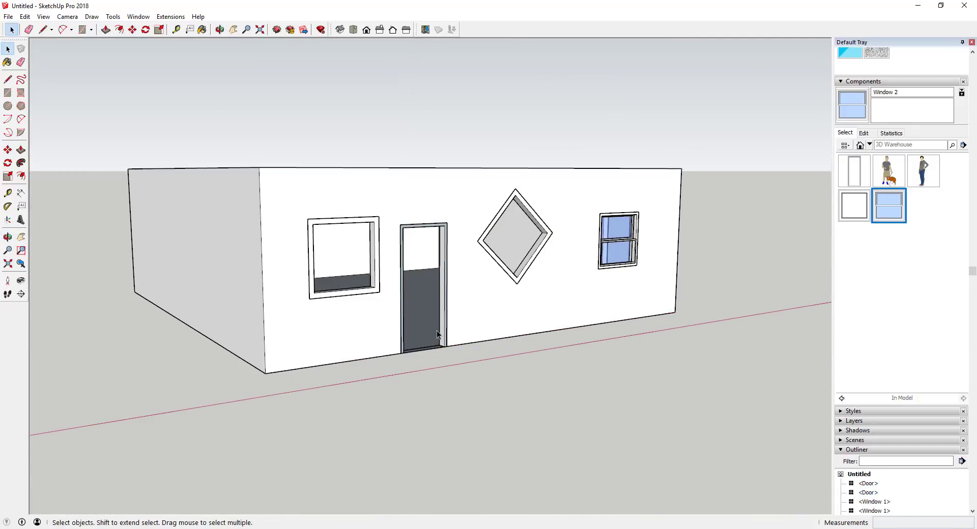